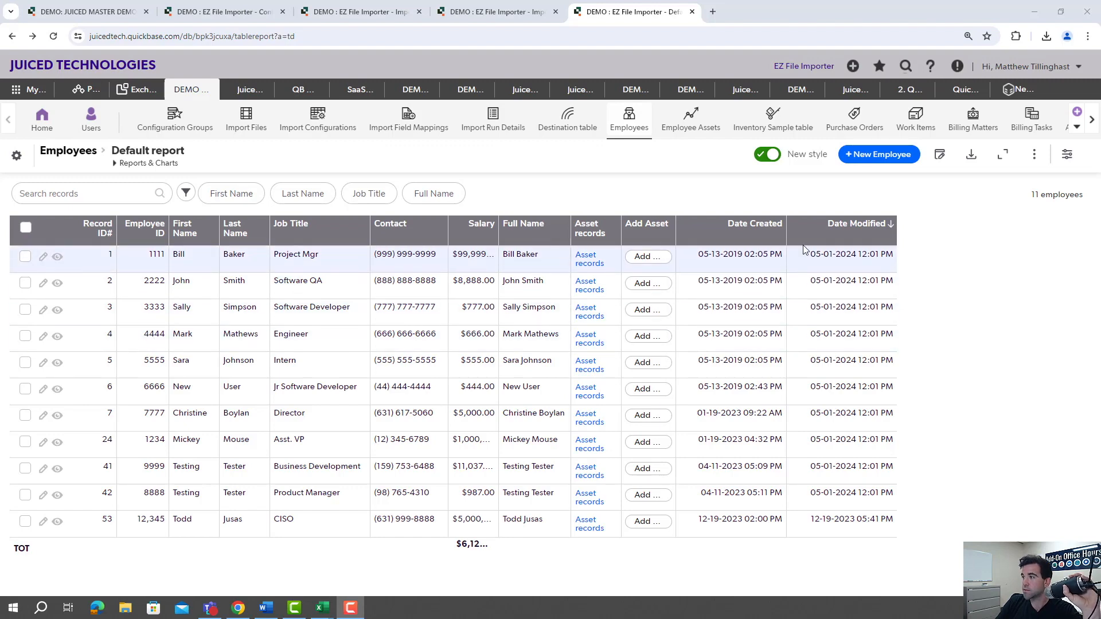
Start a file import into the Employees table using the "Employee with Assets Test with new order" workbook, through to the field preview.
left_click(1033, 155)
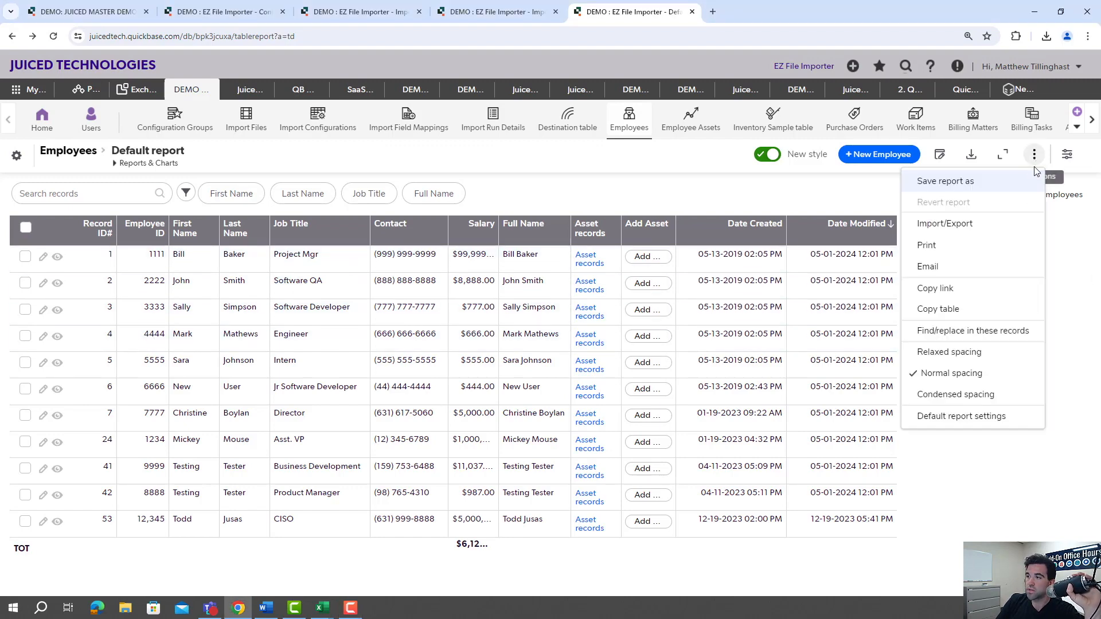
left_click(964, 229)
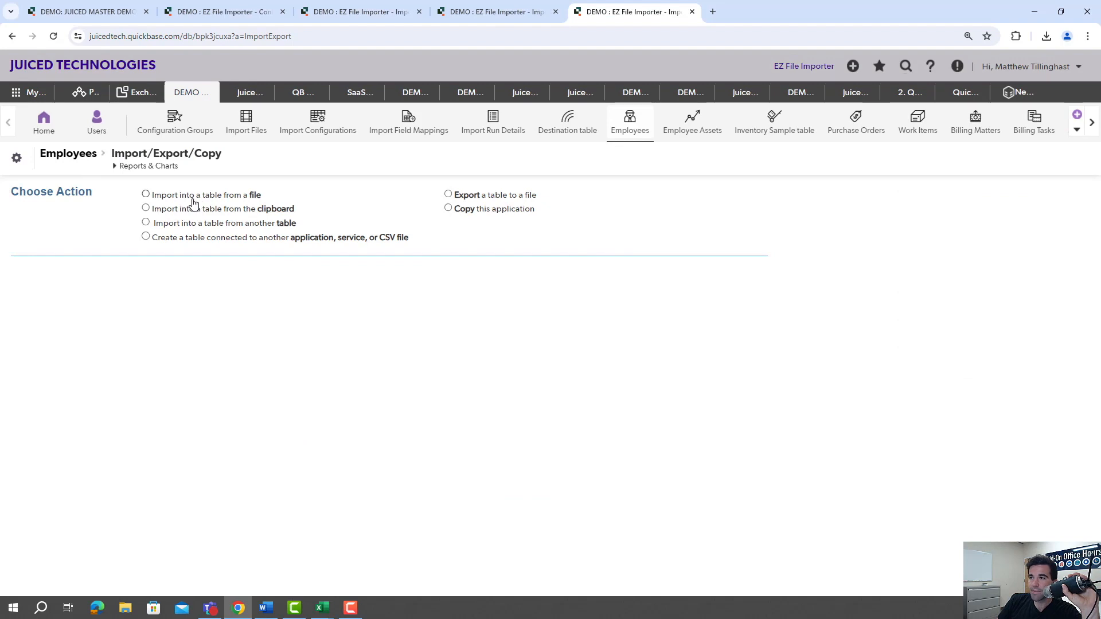
left_click(150, 195)
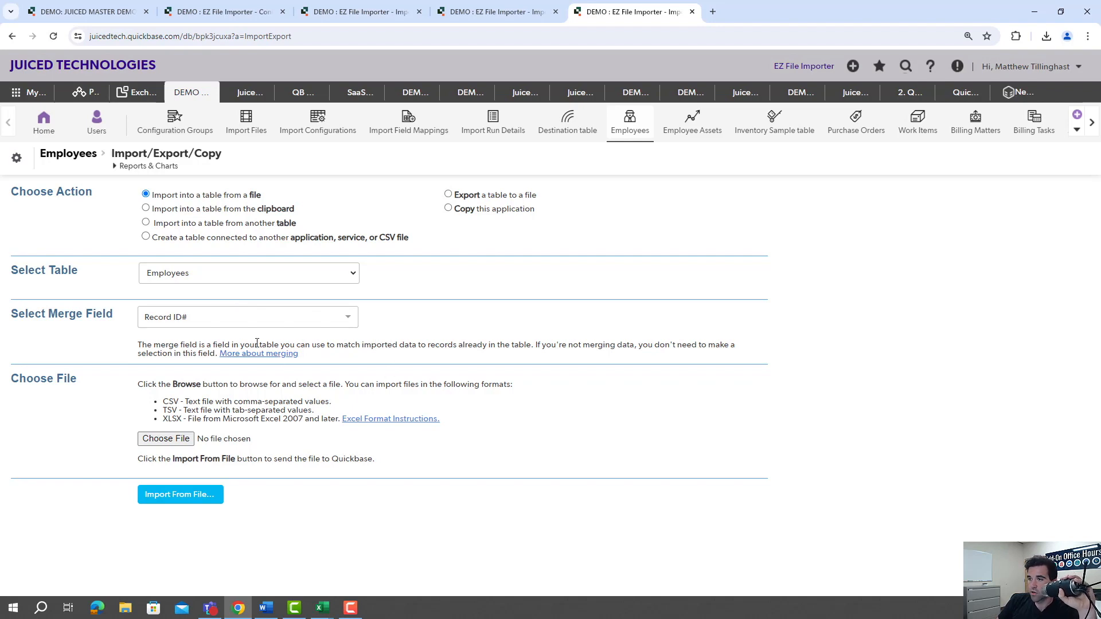
left_click(180, 438)
left_click(216, 201)
double_click(216, 201)
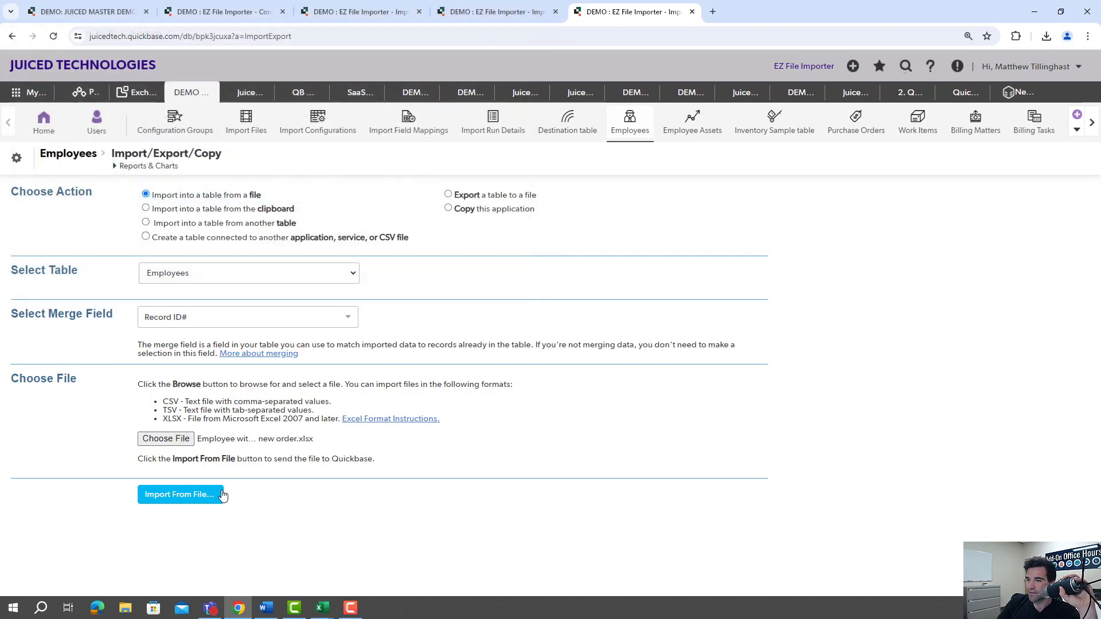
left_click(197, 503)
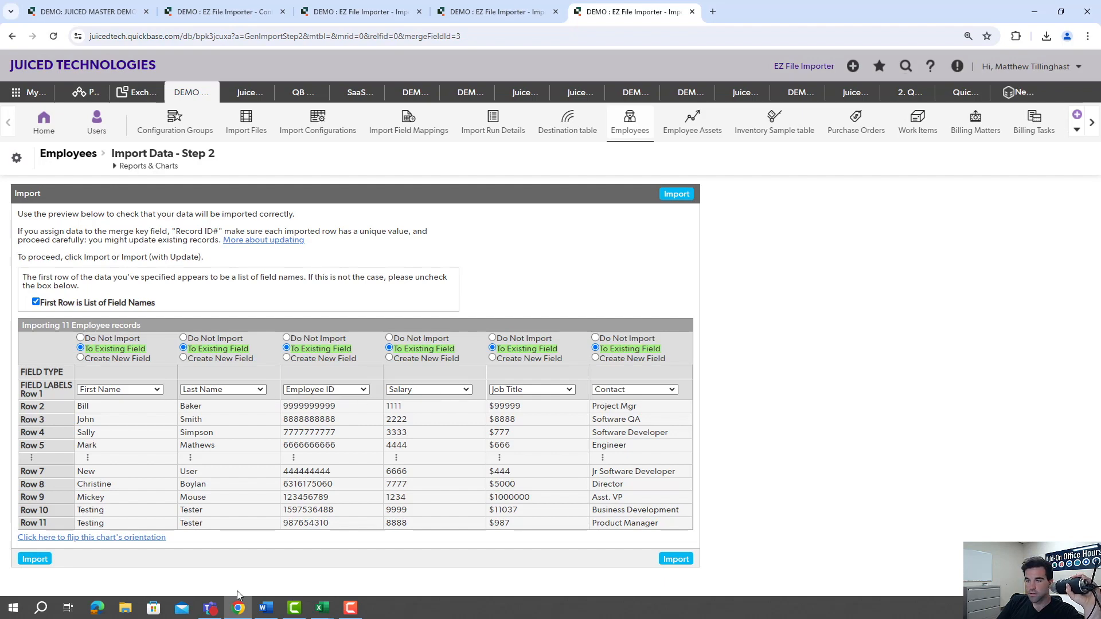
Compare the Employee Information sheet's columns in the new-order Excel workbook with the field assignments in the Quickbase import preview.
mouse_move(322, 608)
mouse_move(357, 582)
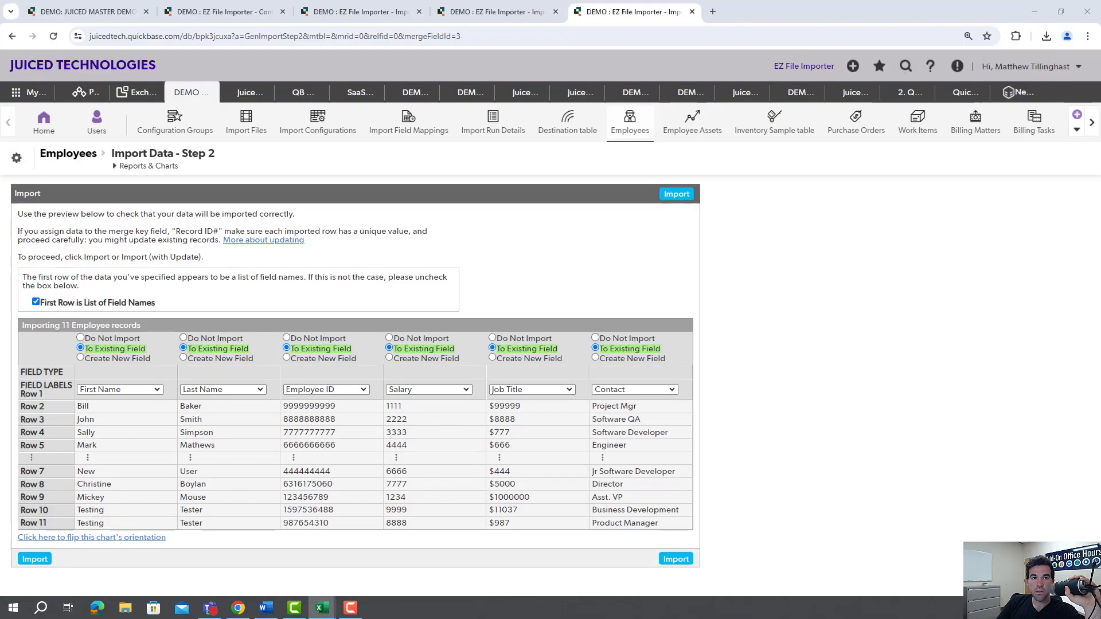
left_click_drag(0, 197, 692, 98)
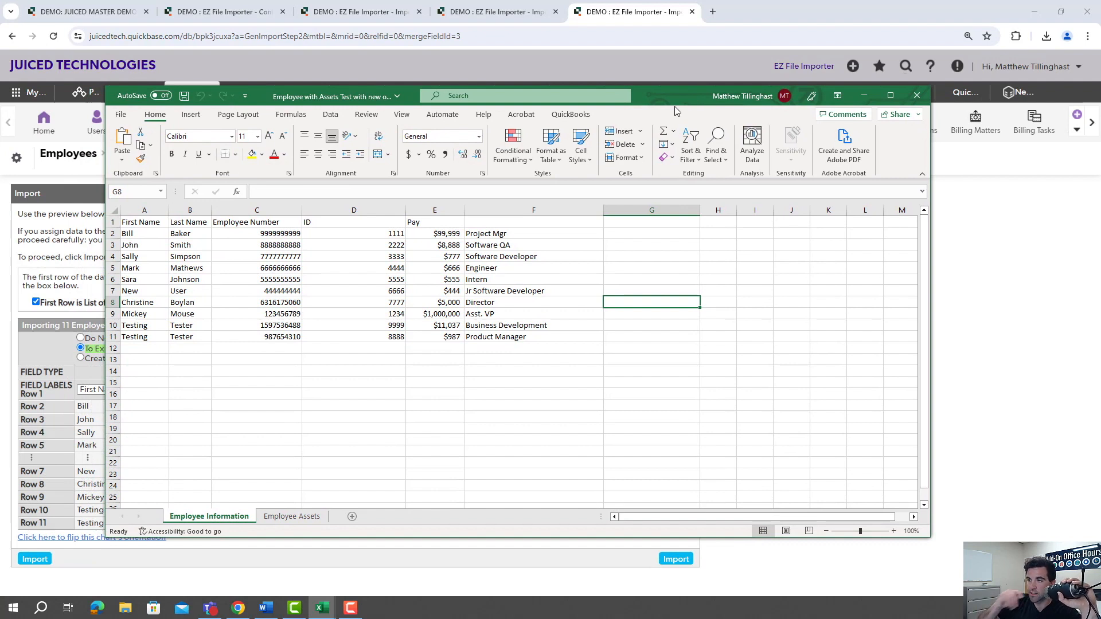
left_click(266, 290)
left_click(279, 305)
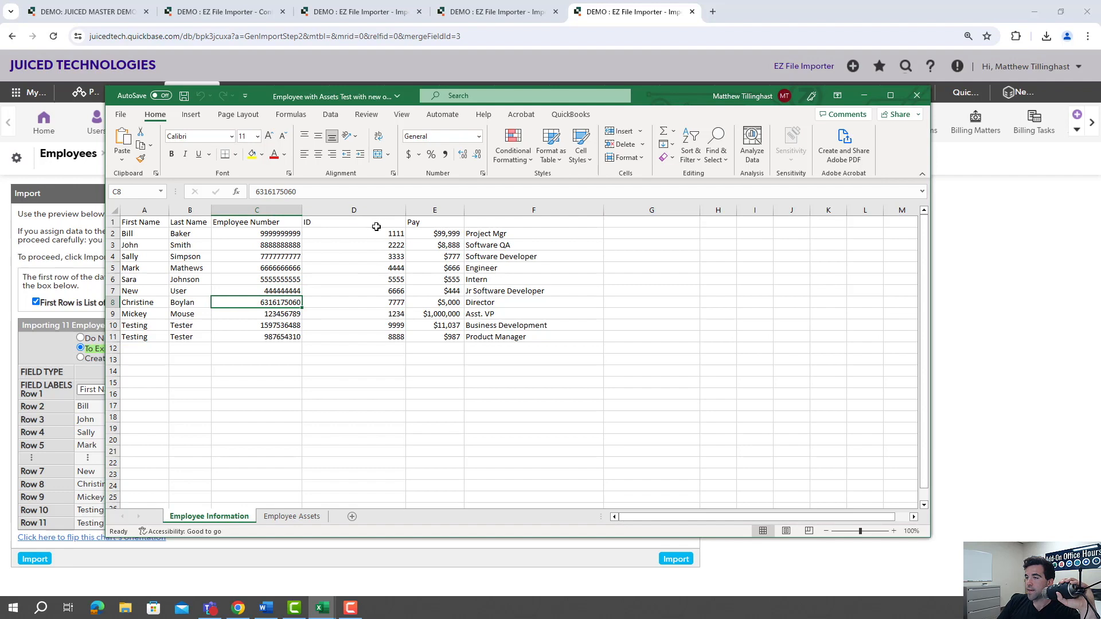
left_click_drag(684, 97, 1100, 97)
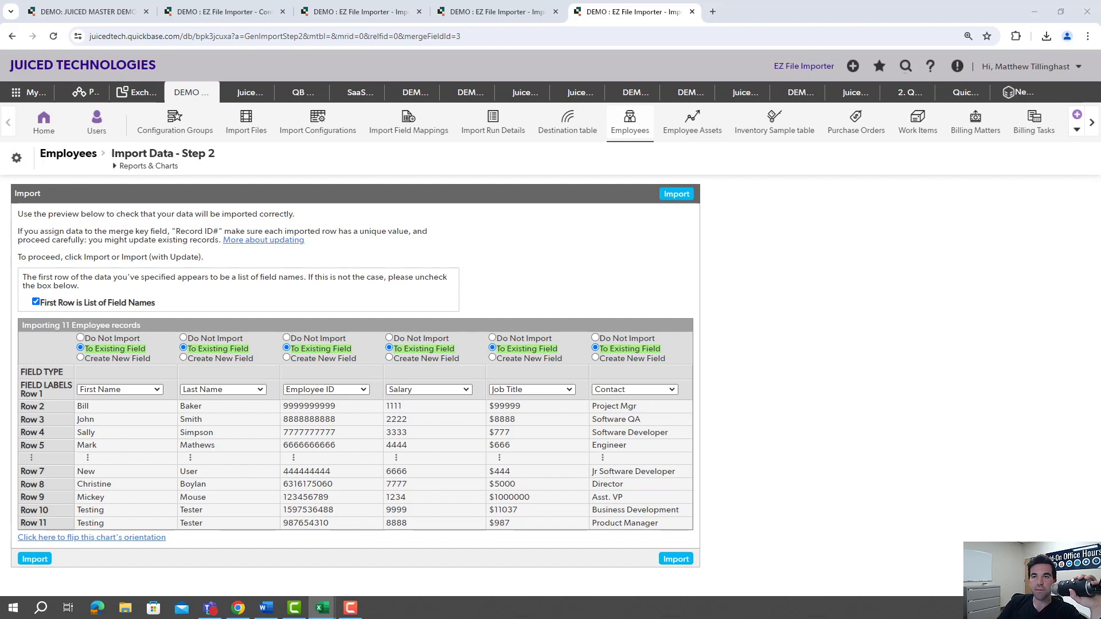
key("alt+Tab")
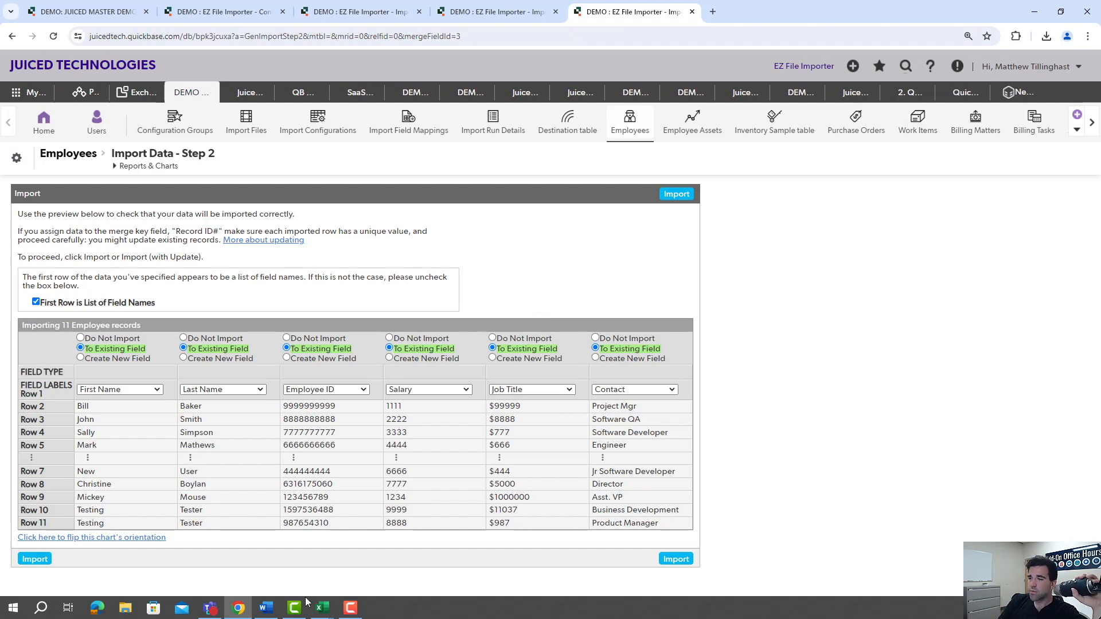
Switch to the new-order Excel workbook and examine its Employee Assets and Employee Information sheets.
mouse_move(324, 609)
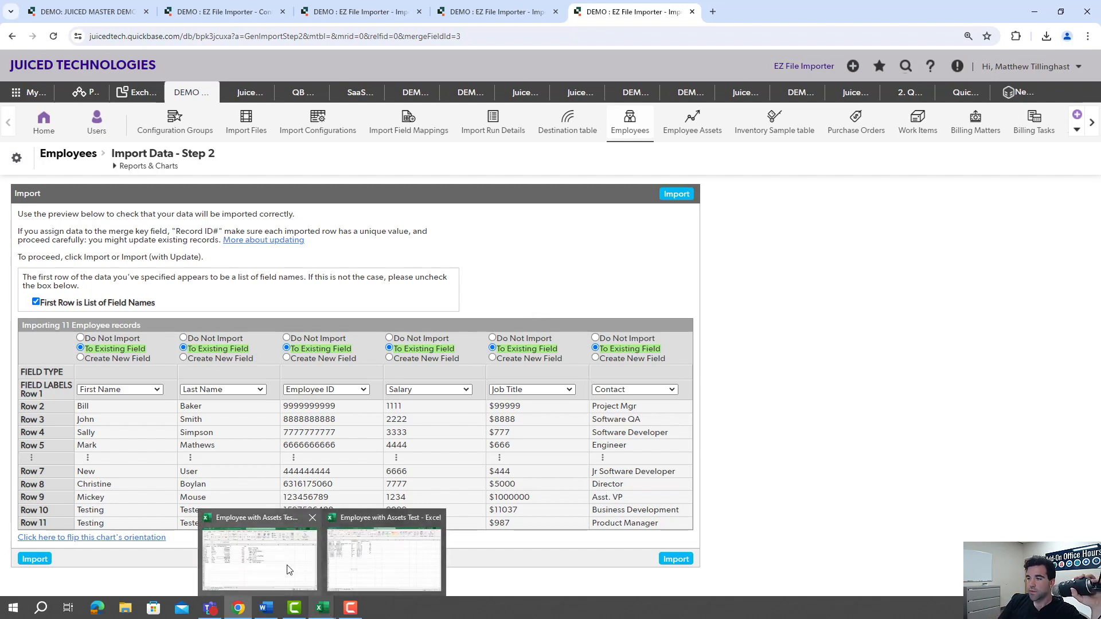
key("alt+Tab")
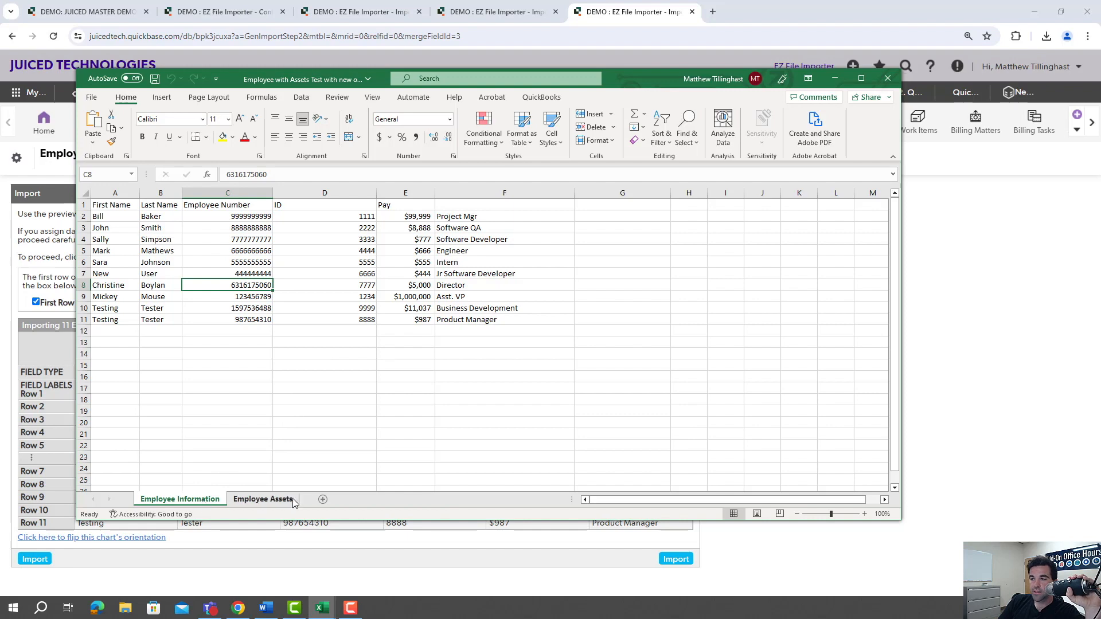
left_click(263, 499)
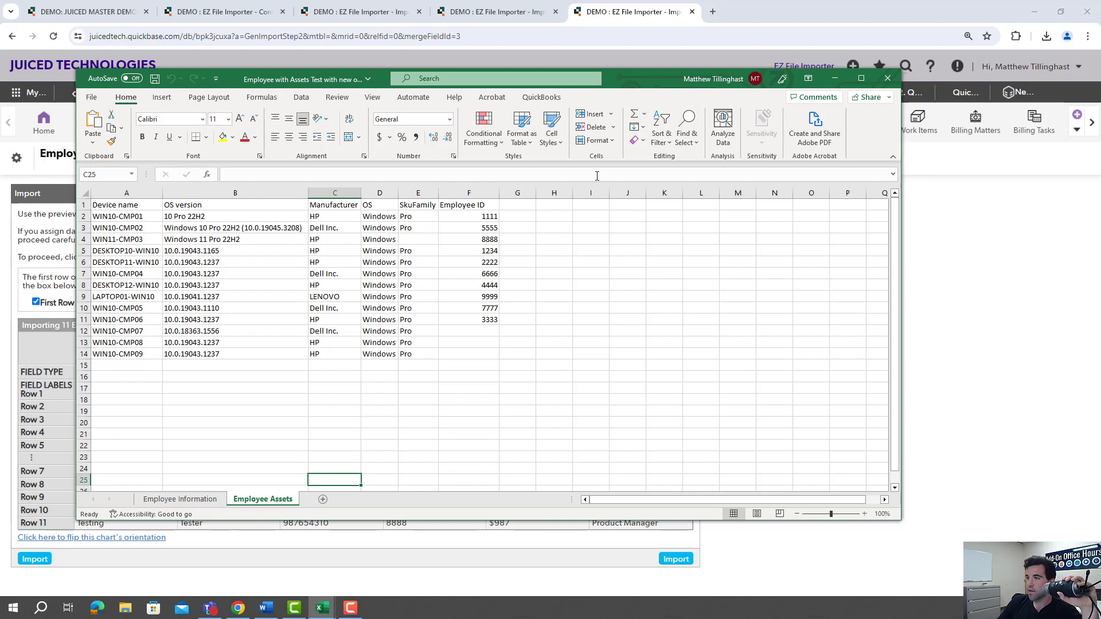
left_click(180, 499)
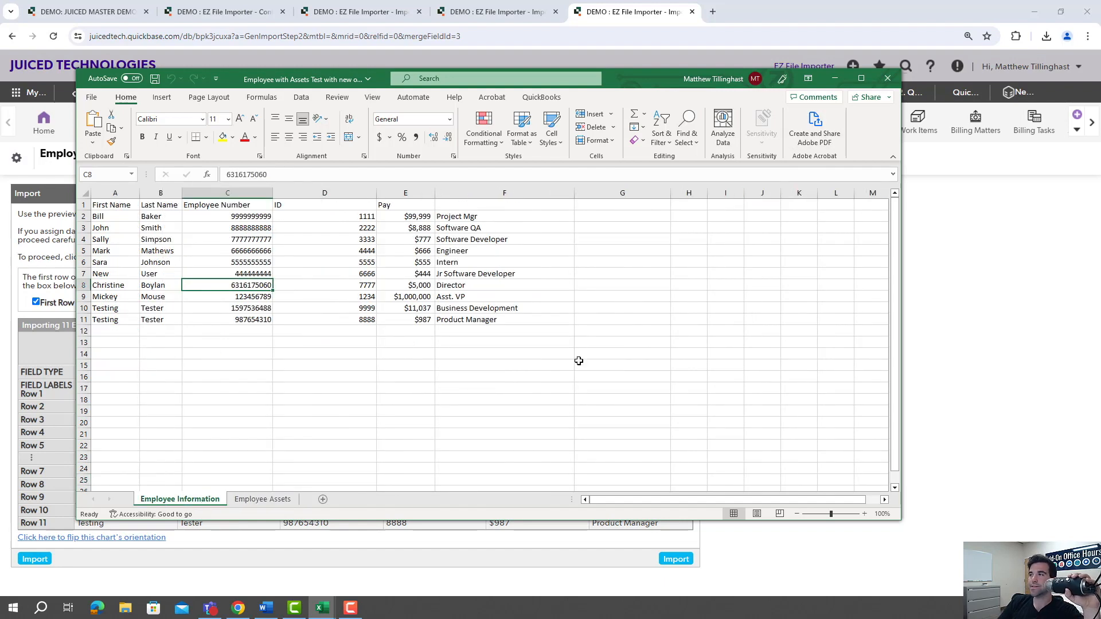
left_click(835, 78)
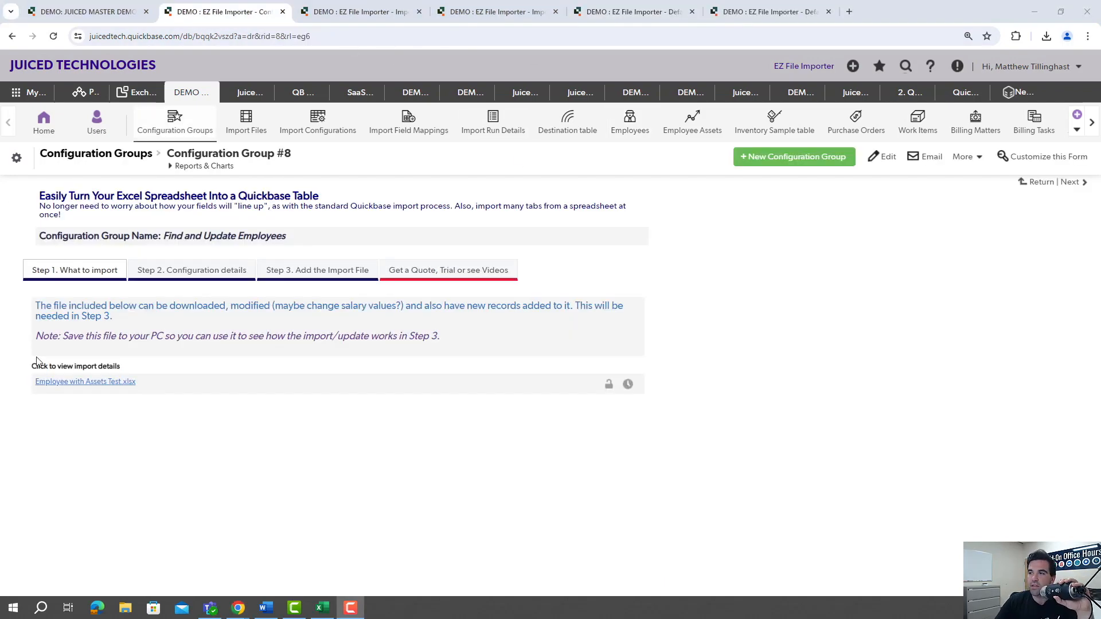
Review the Find and Update Employees configuration group's configuration details and its source workbook, Employee with Assets Test.
left_click(107, 17)
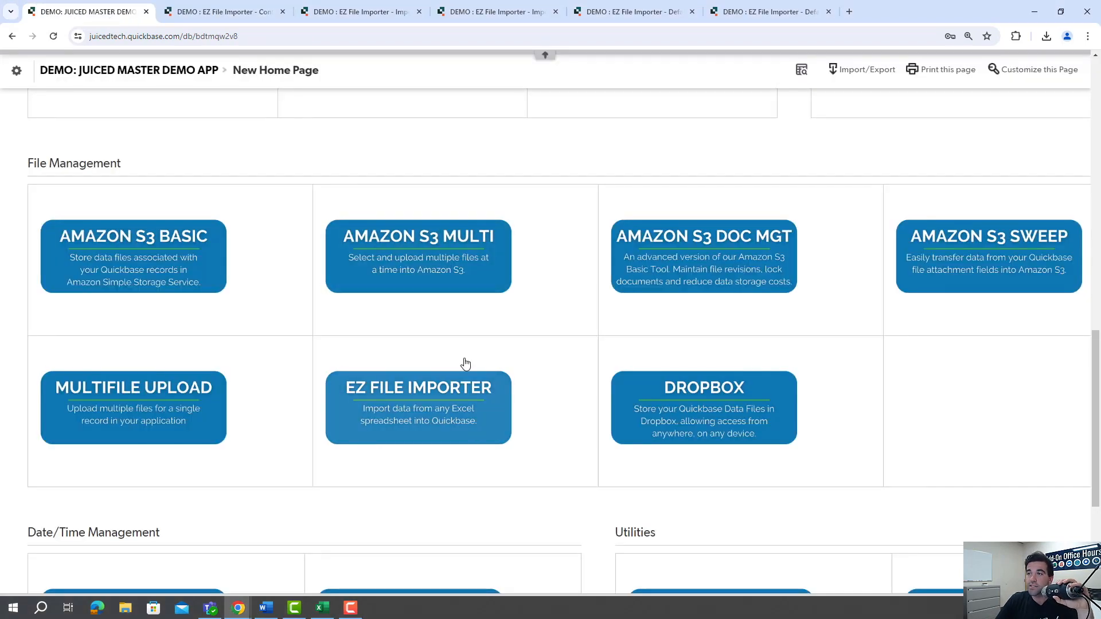
left_click(230, 11)
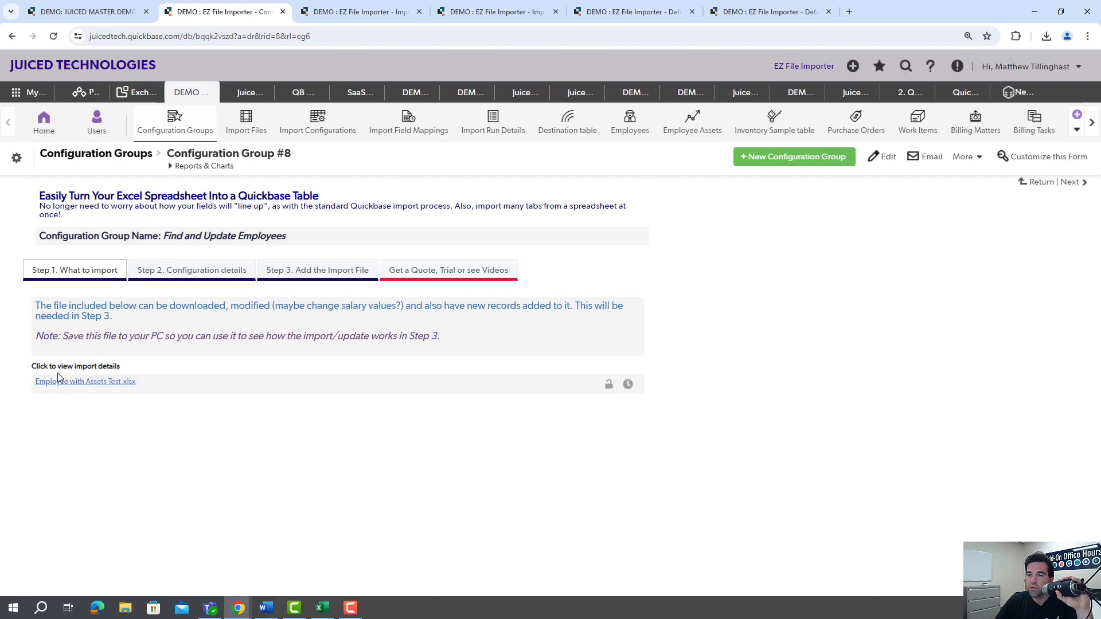
left_click(322, 608)
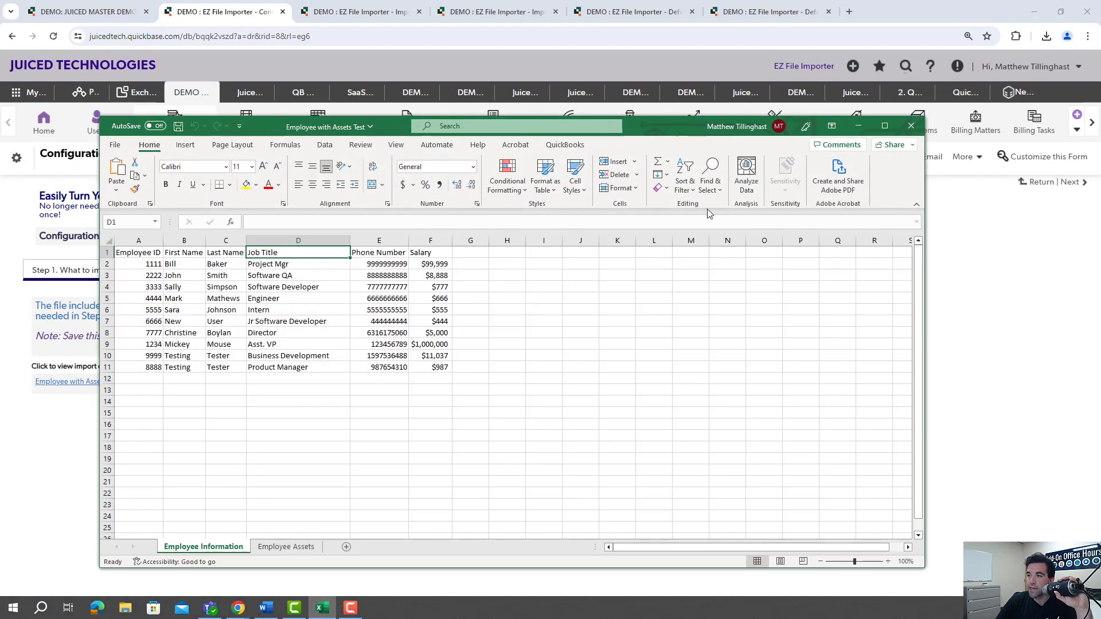
left_click(858, 126)
left_click(240, 272)
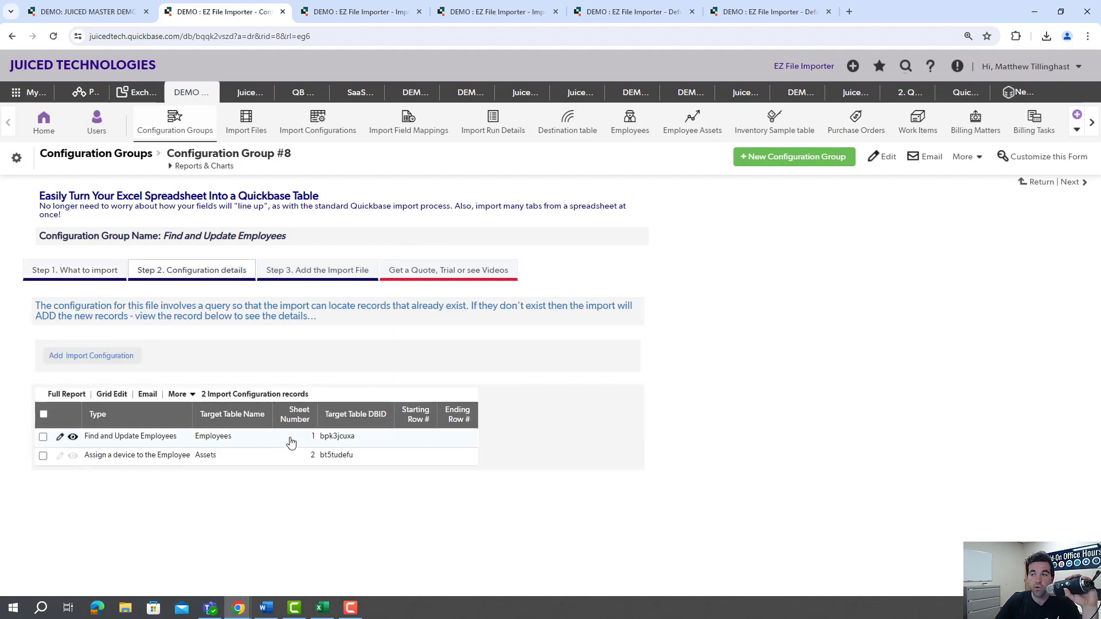
Add an import file to the Find and Update Employees group with Employee with Assets Test.xlsx attached, and save it.
left_click(323, 276)
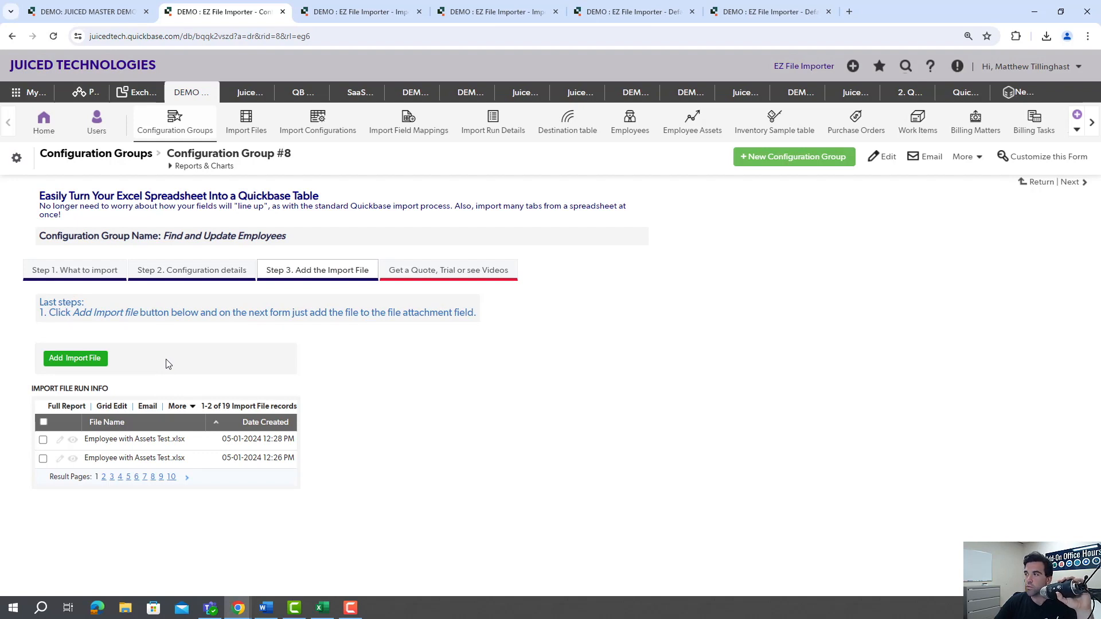
left_click(84, 363)
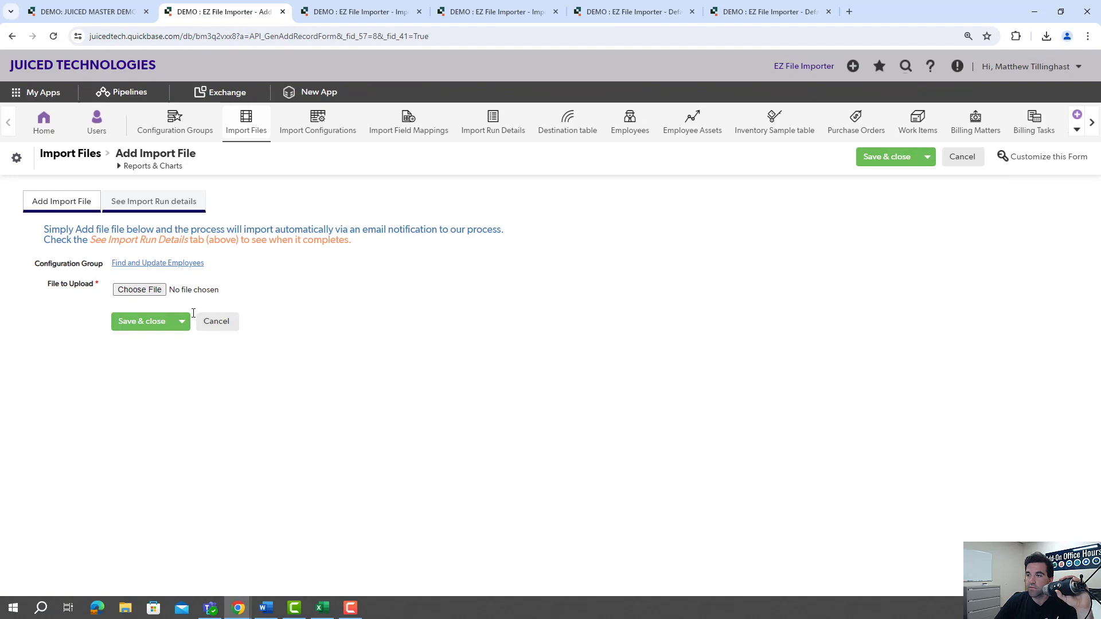
left_click(138, 291)
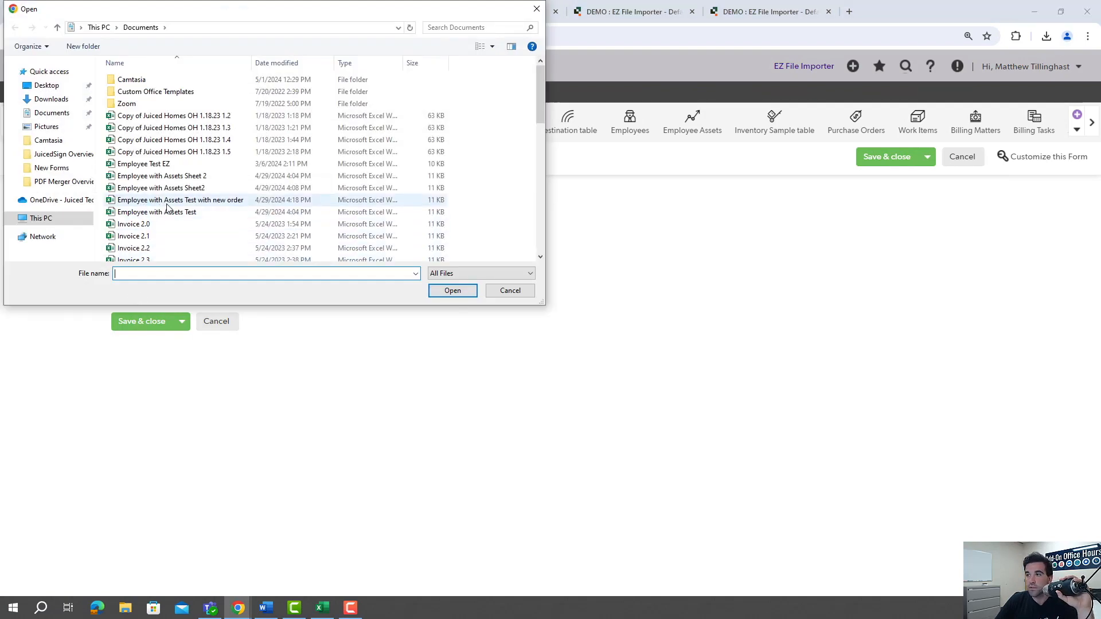
double_click(173, 214)
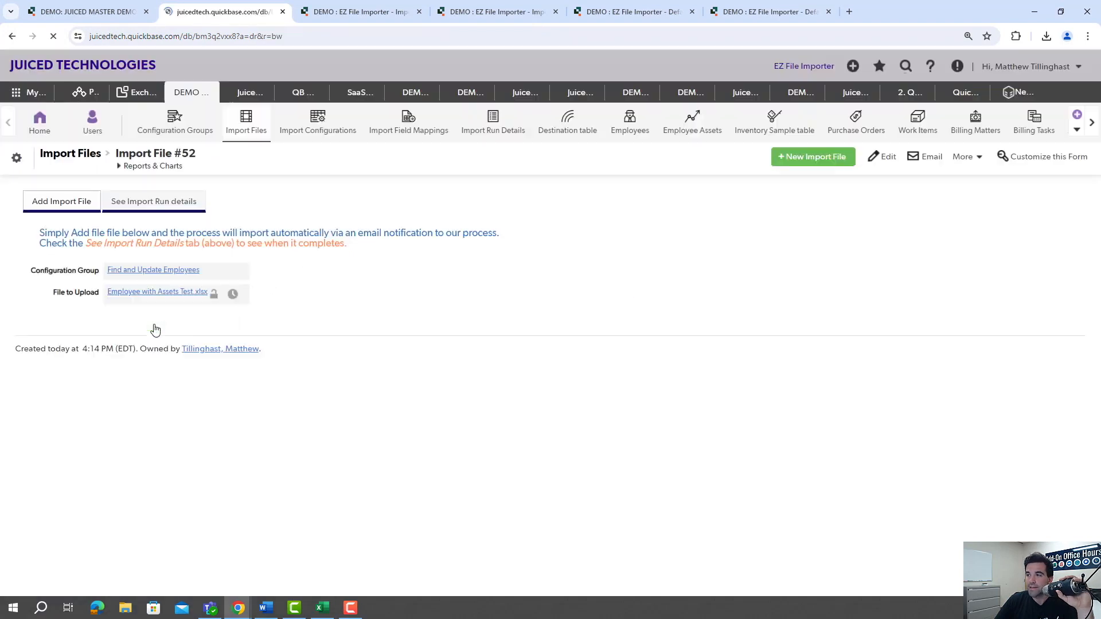
Compare the Employee Assets default report with the Employee Assets and Employee Information sheets of the Employee with Assets Test workbook.
left_click(742, 11)
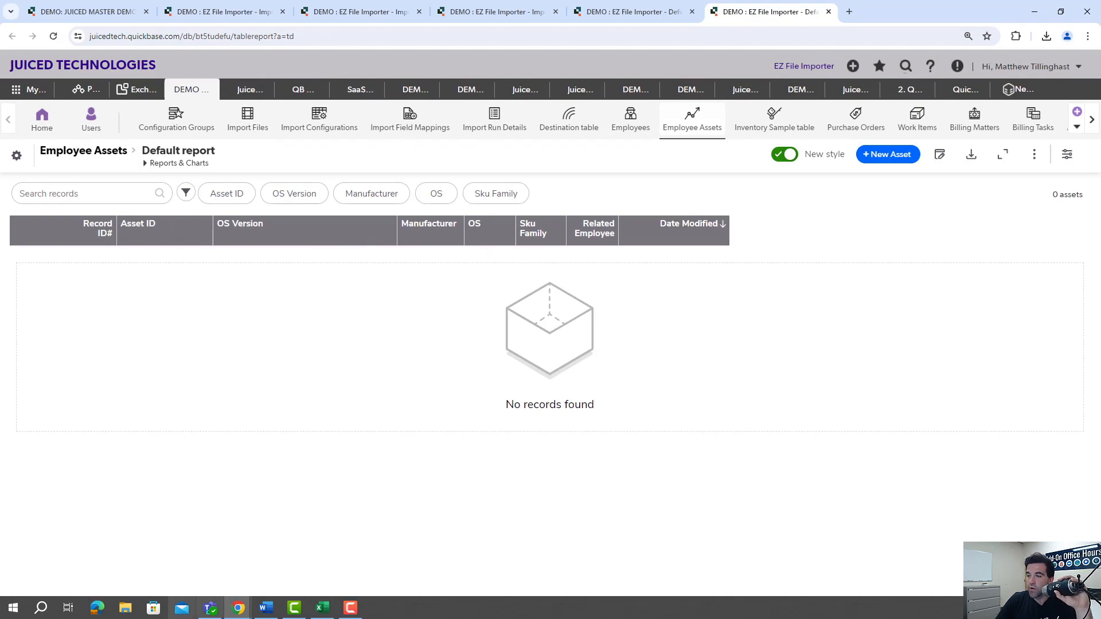
left_click(322, 607)
left_click(286, 546)
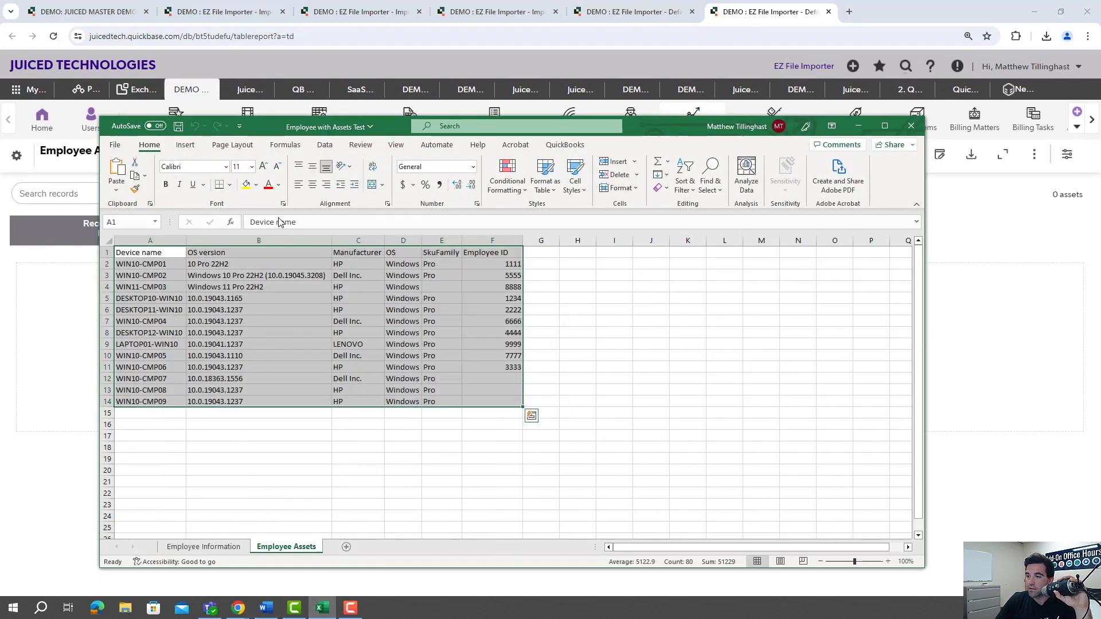
left_click(417, 438)
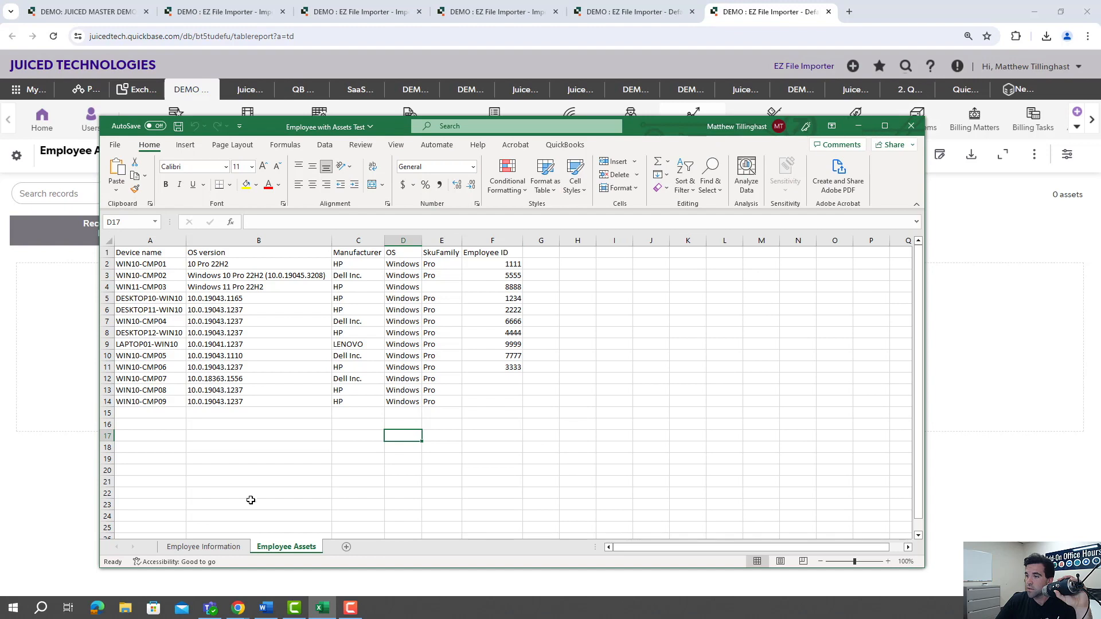
left_click(203, 546)
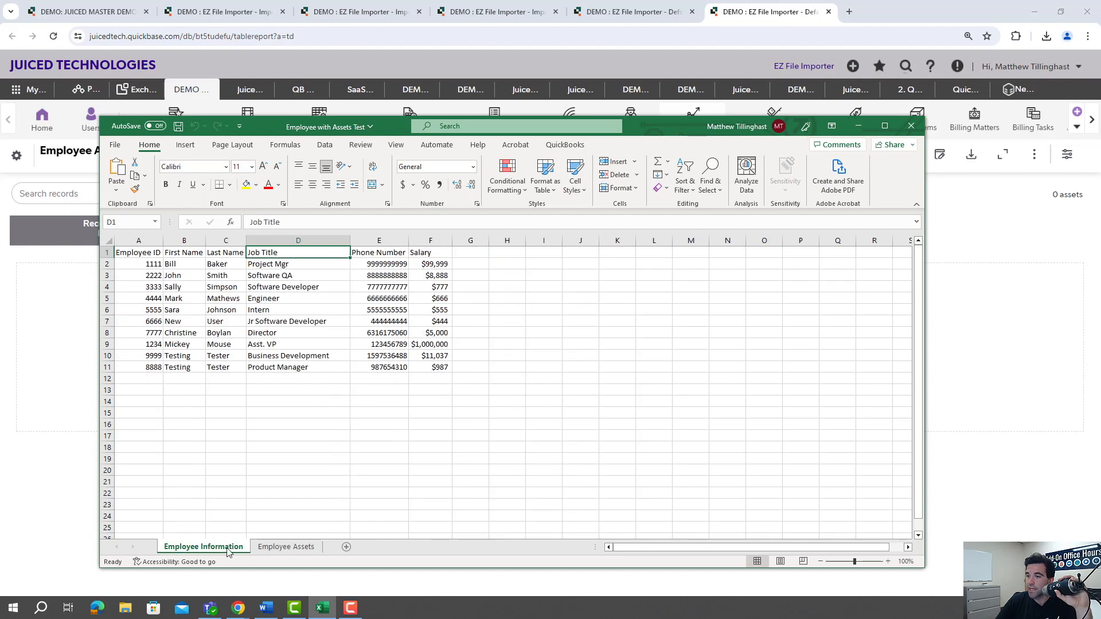
left_click(858, 126)
Check the default reports of the Employees and Employee Assets tables and the import configuration's field mappings.
left_click(629, 16)
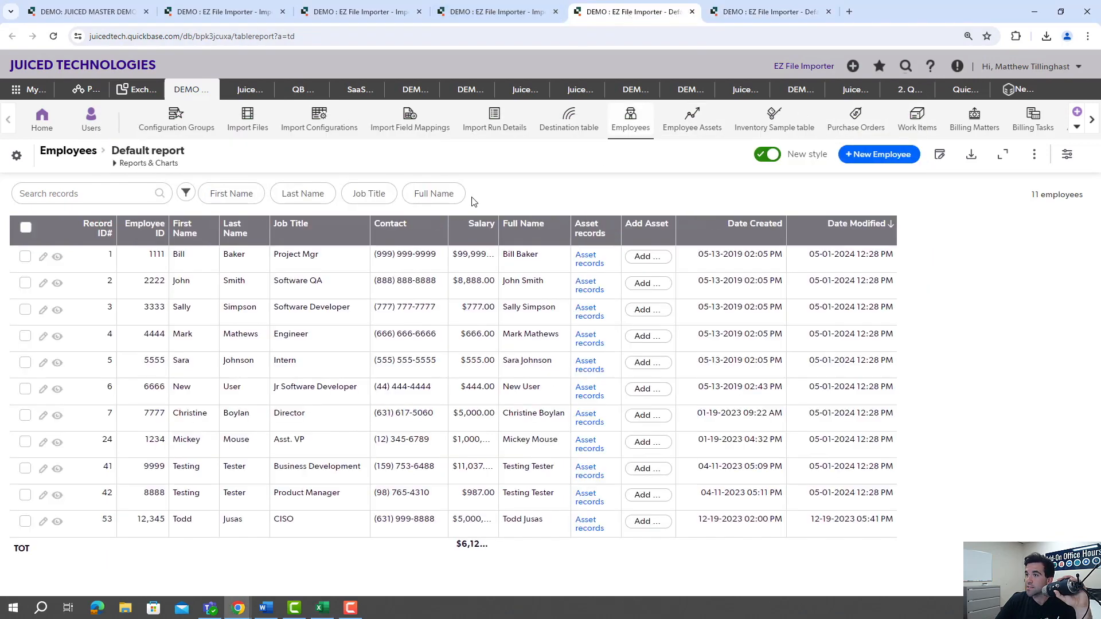
left_click(766, 12)
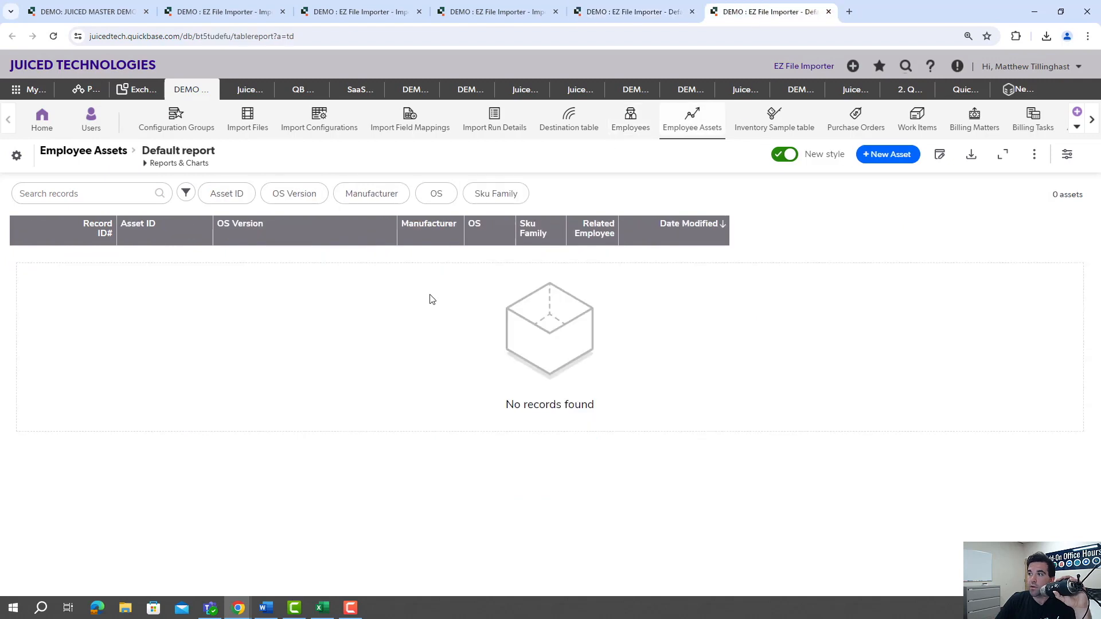
left_click(512, 17)
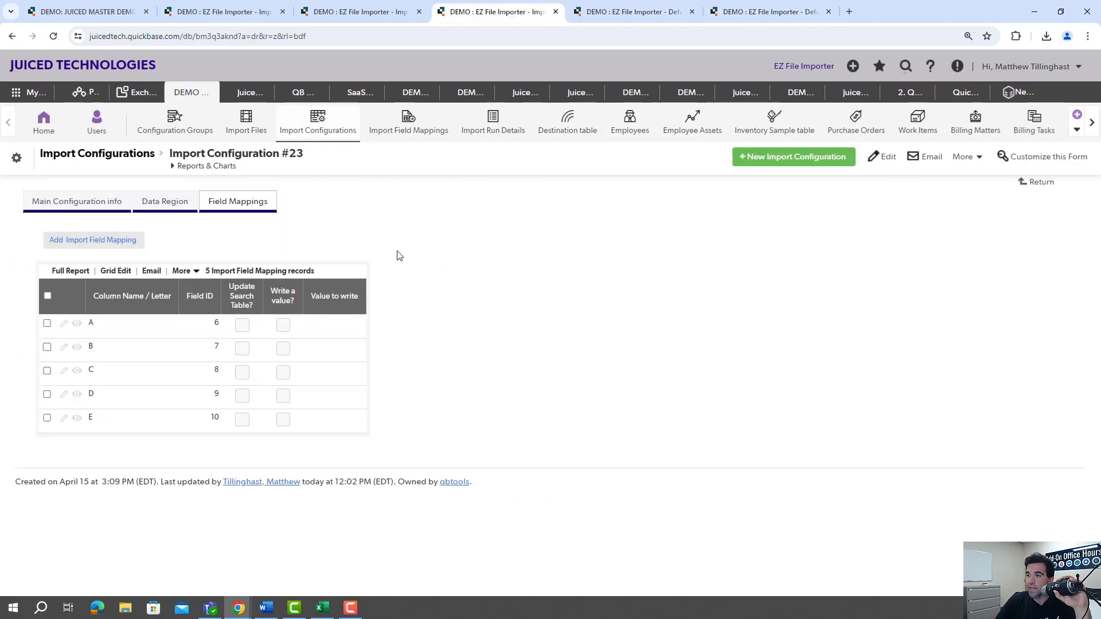
Examine the new import file's run details and the employee records listed beneath them.
left_click(224, 12)
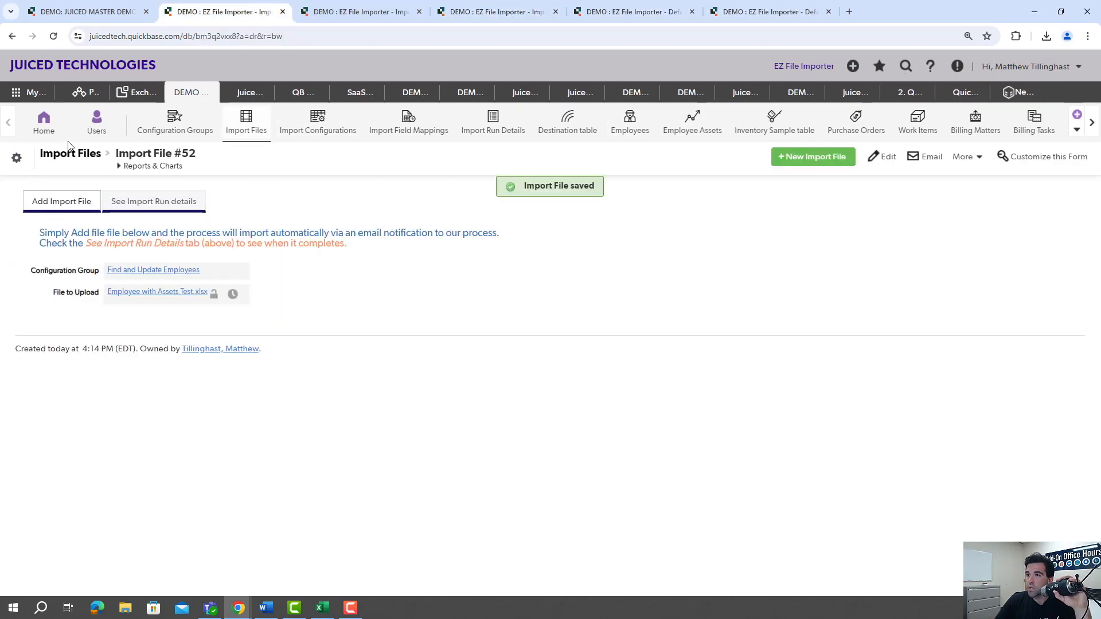
left_click(154, 201)
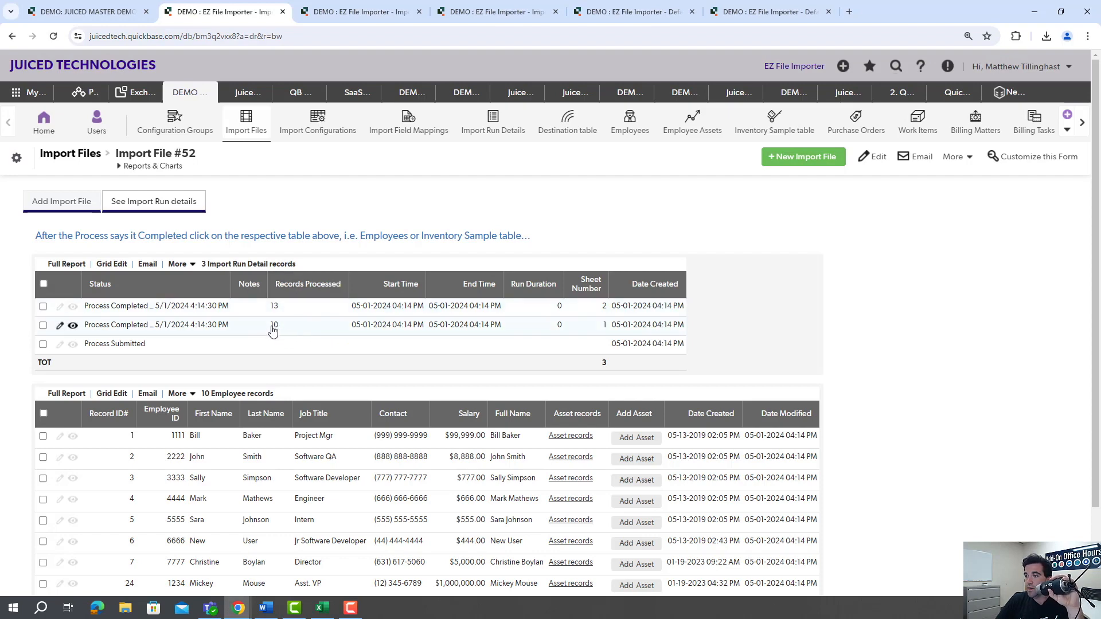
scroll(861, 392, "down", 2)
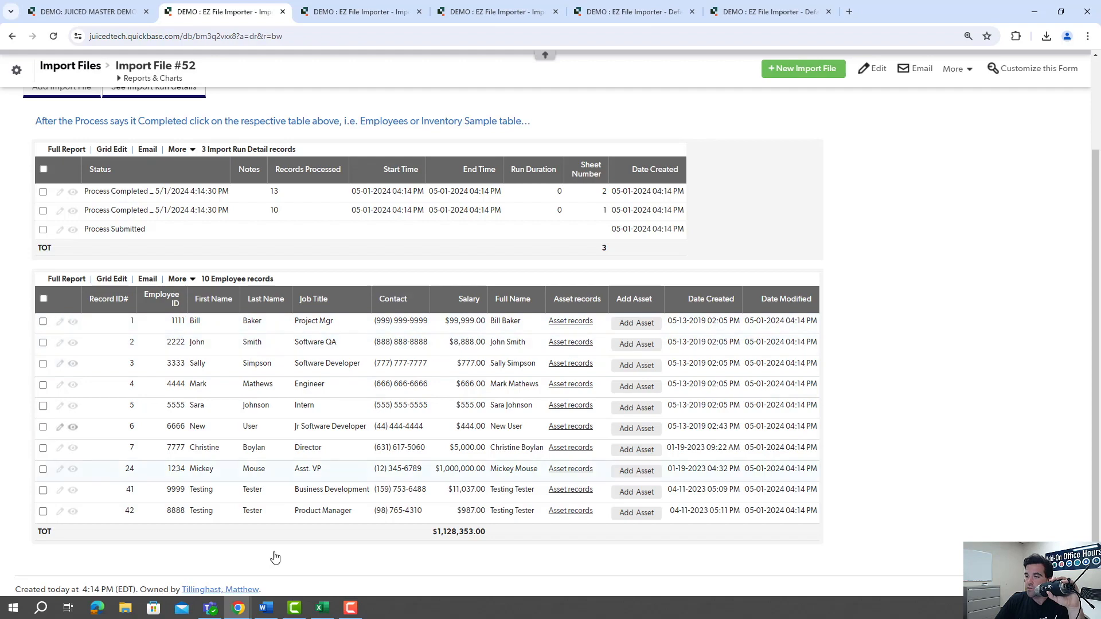
Refresh the Employee Assets default report and inspect the employee record related to the WIN10-CMP01 asset, returning to the report.
left_click(322, 607)
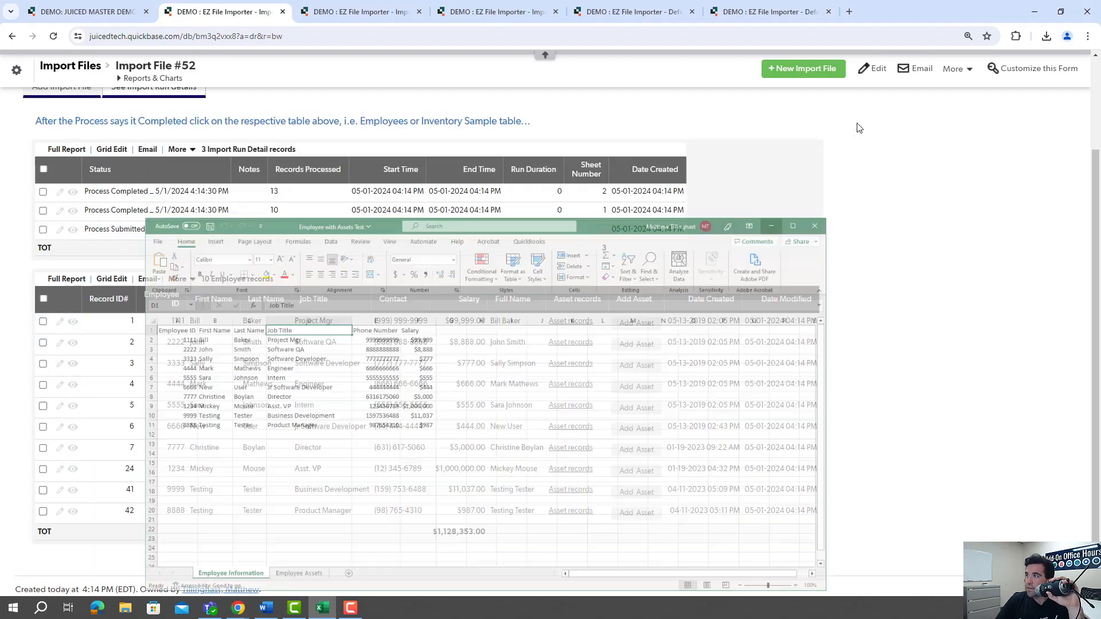
left_click(858, 125)
left_click(767, 7)
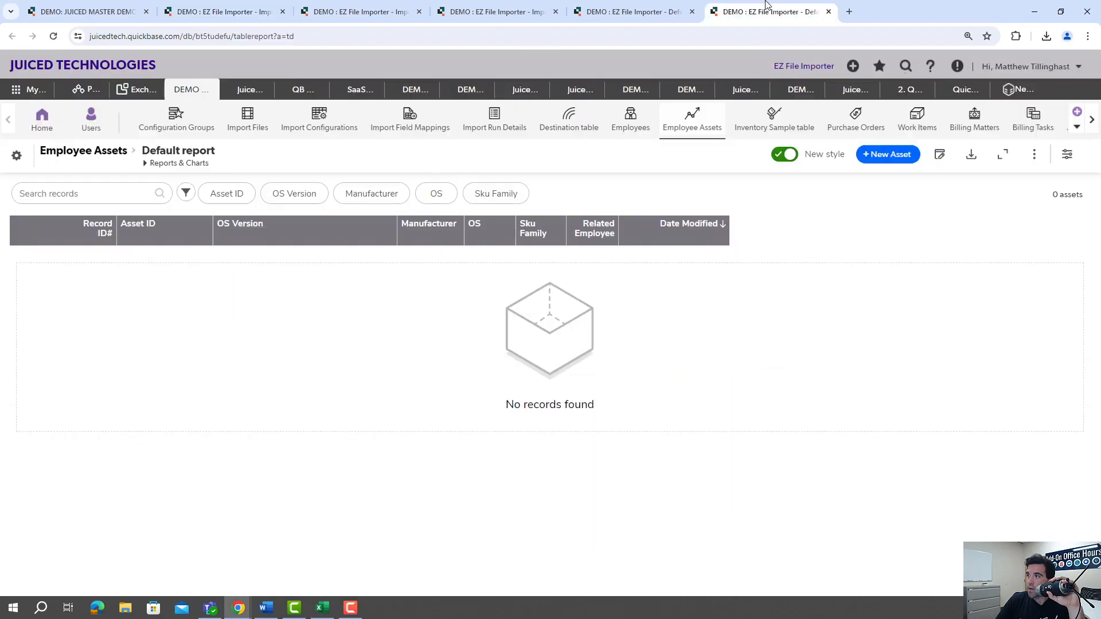
left_click(54, 36)
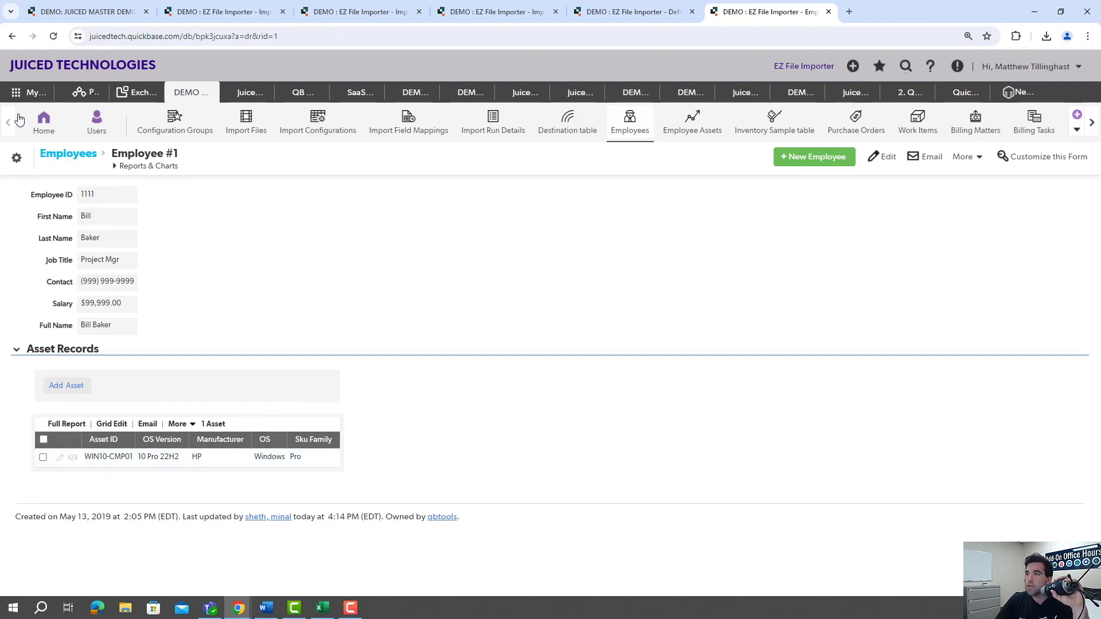
left_click(12, 37)
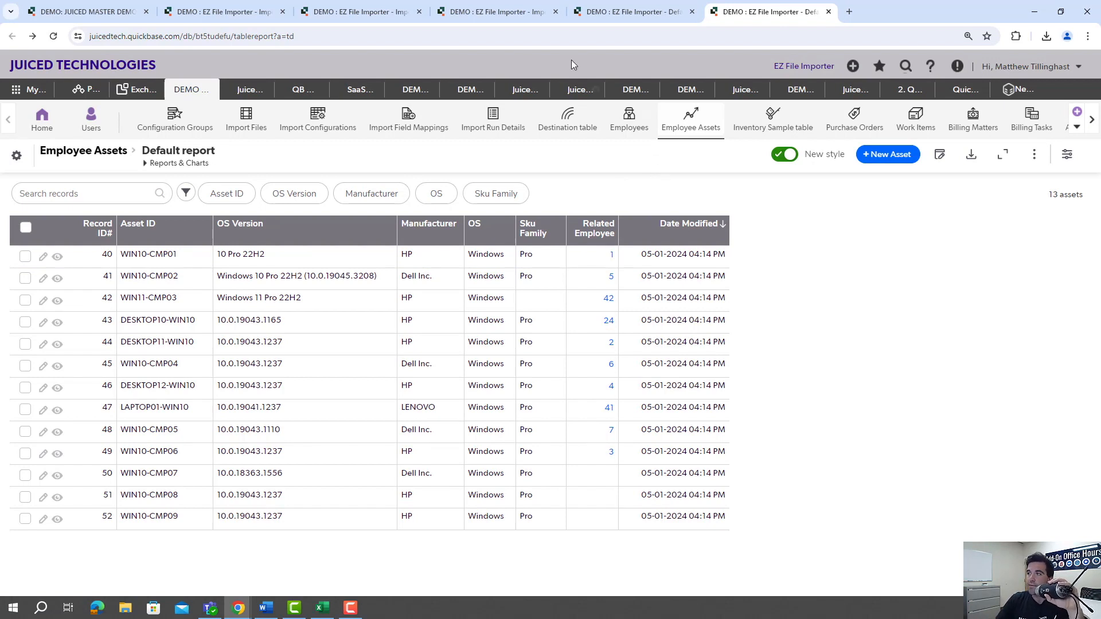
Return from the import file to the Find and Update Employees configuration group and review its import configuration details.
left_click(227, 12)
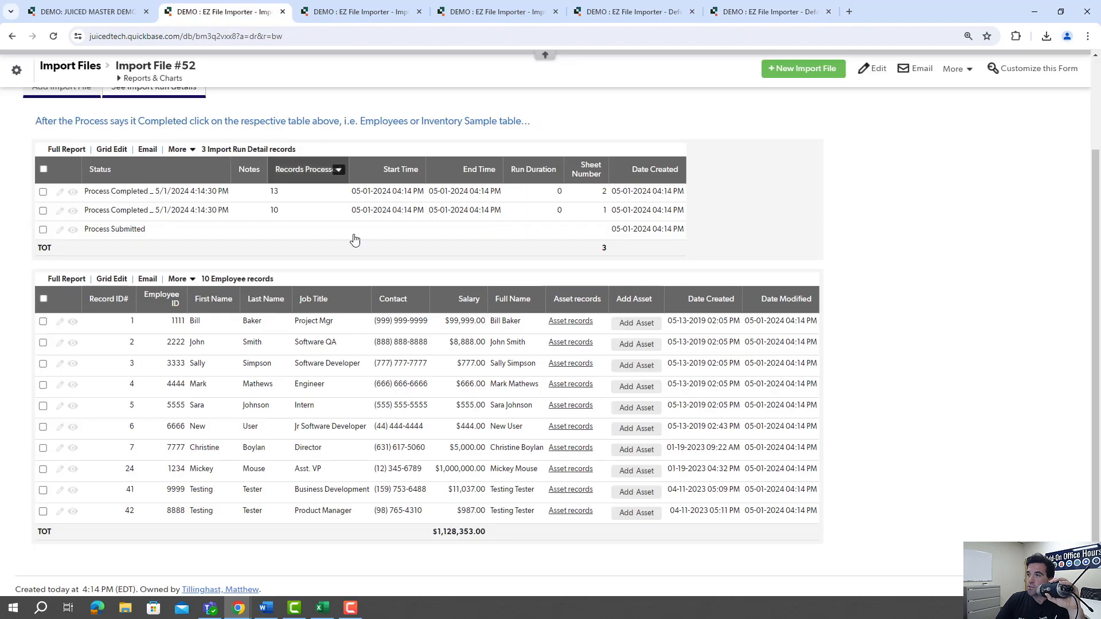
scroll(240, 230, "up", 3)
left_click(13, 37)
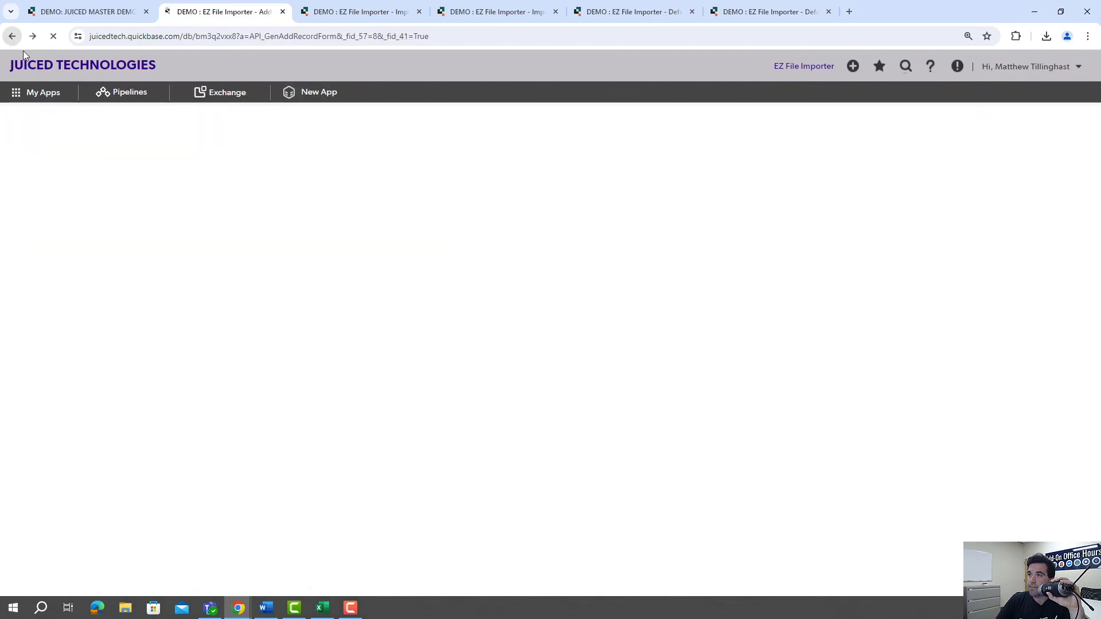
left_click(12, 36)
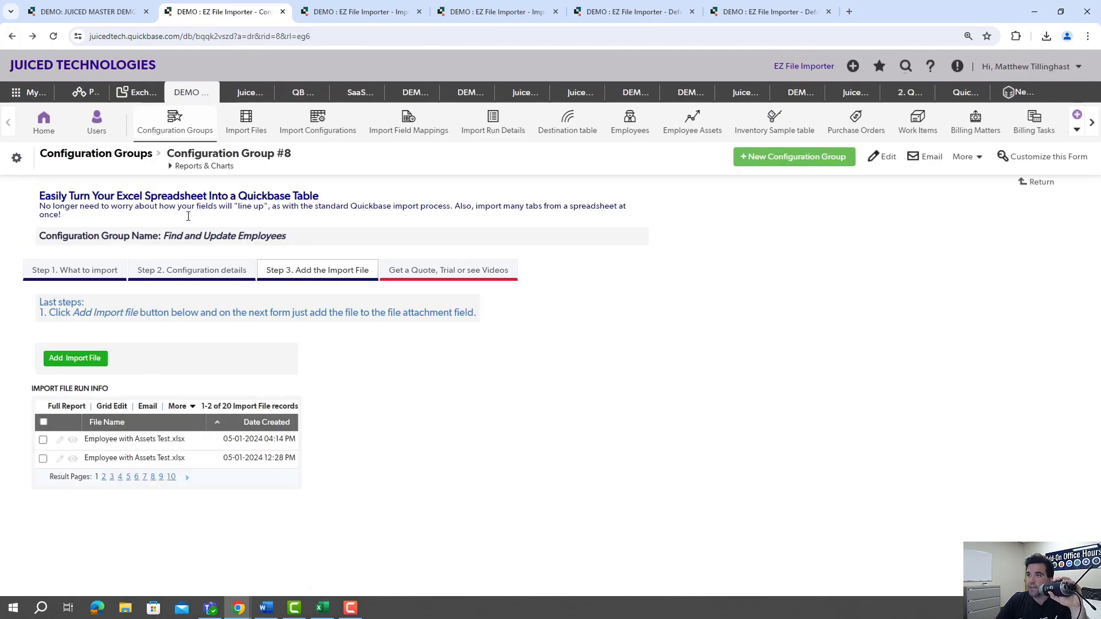
left_click(211, 275)
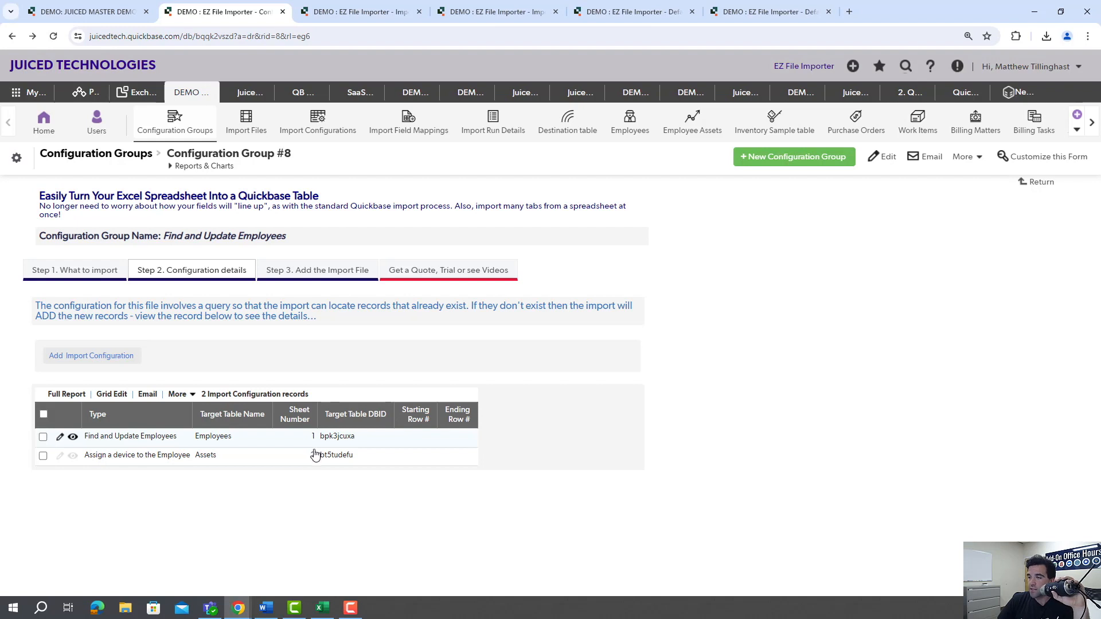
Compare the Employees import configuration's field mappings with the column headings on the workbook's Employee Information sheet.
left_click(359, 10)
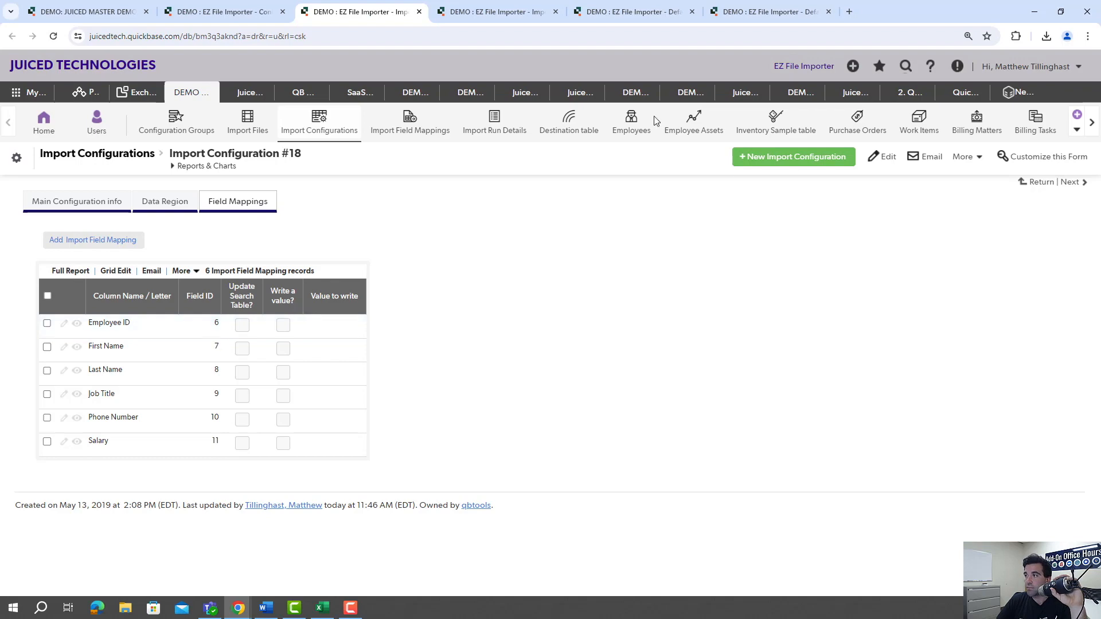
left_click(323, 607)
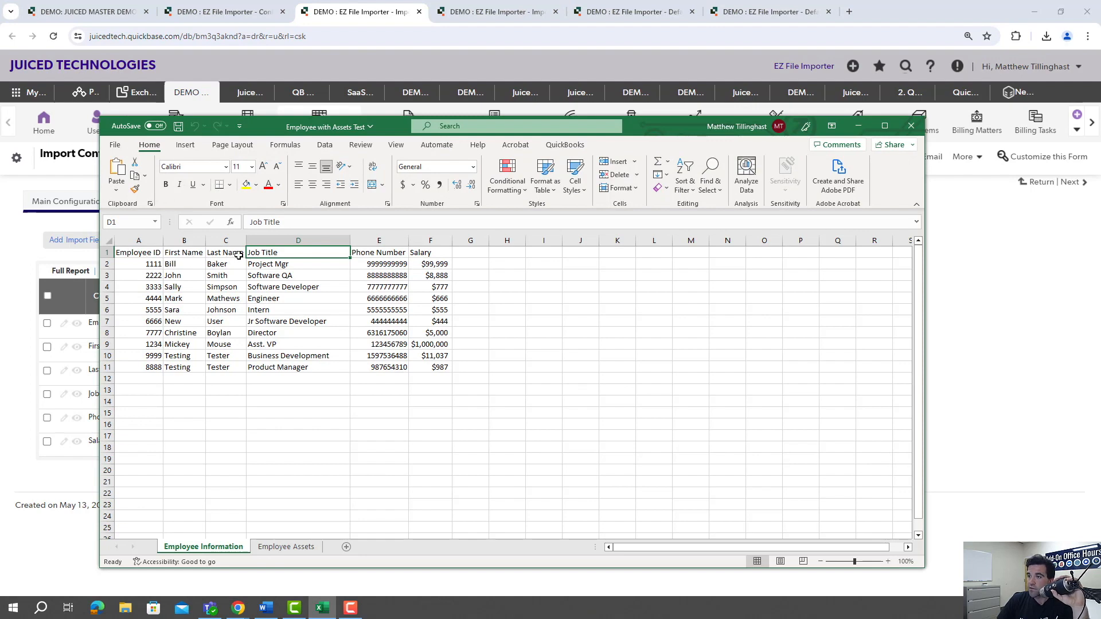
left_click(858, 125)
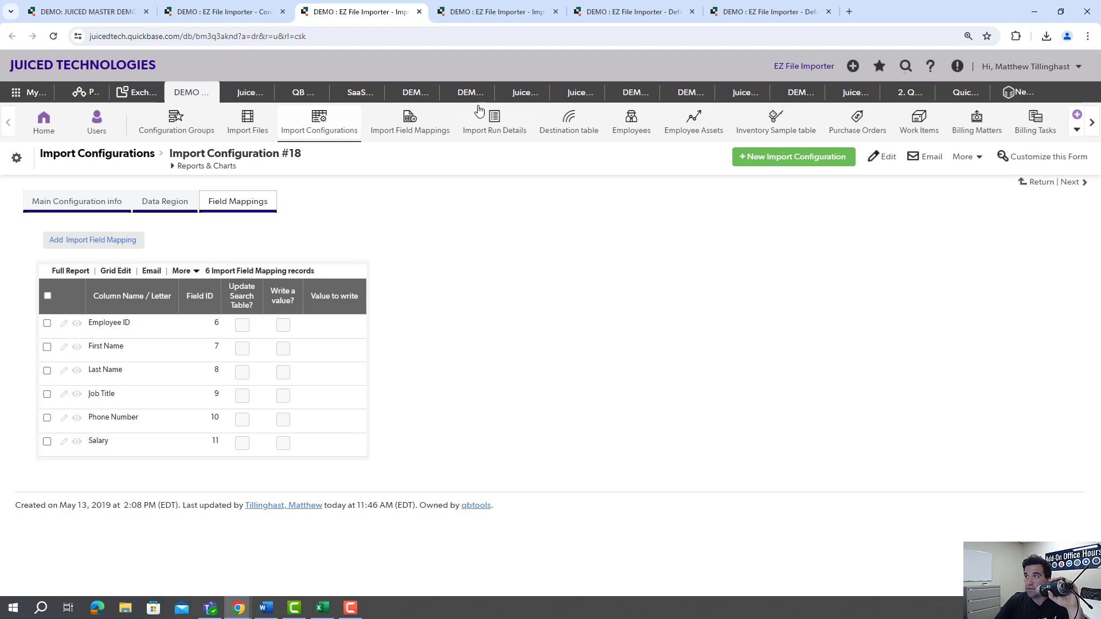
Compare the Assets import configuration's column-letter field mappings with the columns of the workbook's Employee Assets sheet.
left_click(473, 19)
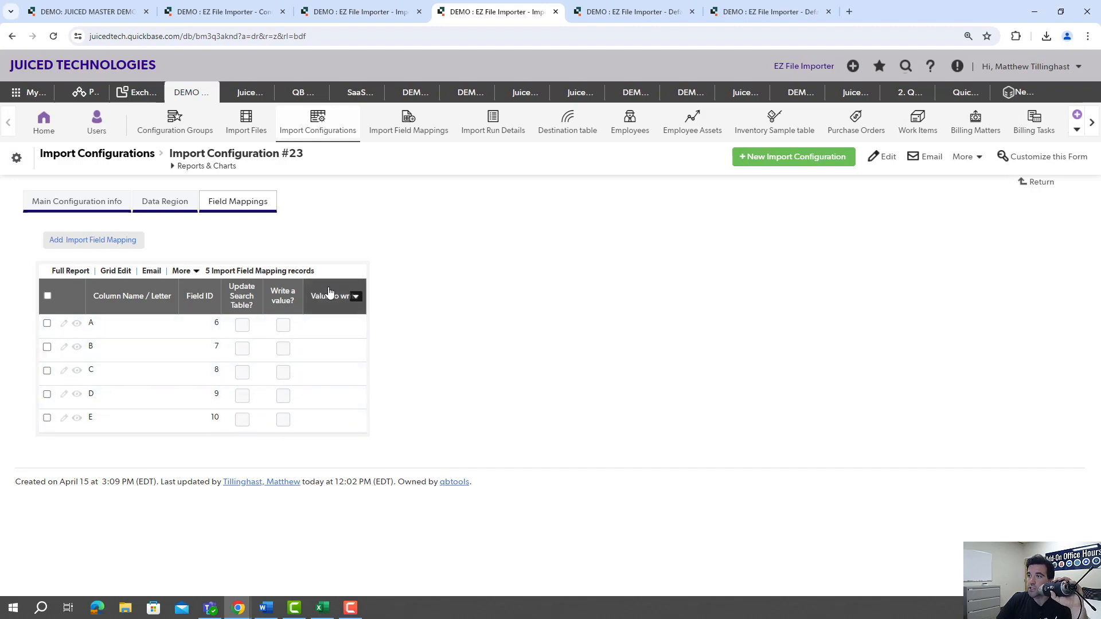
left_click(322, 608)
left_click(286, 547)
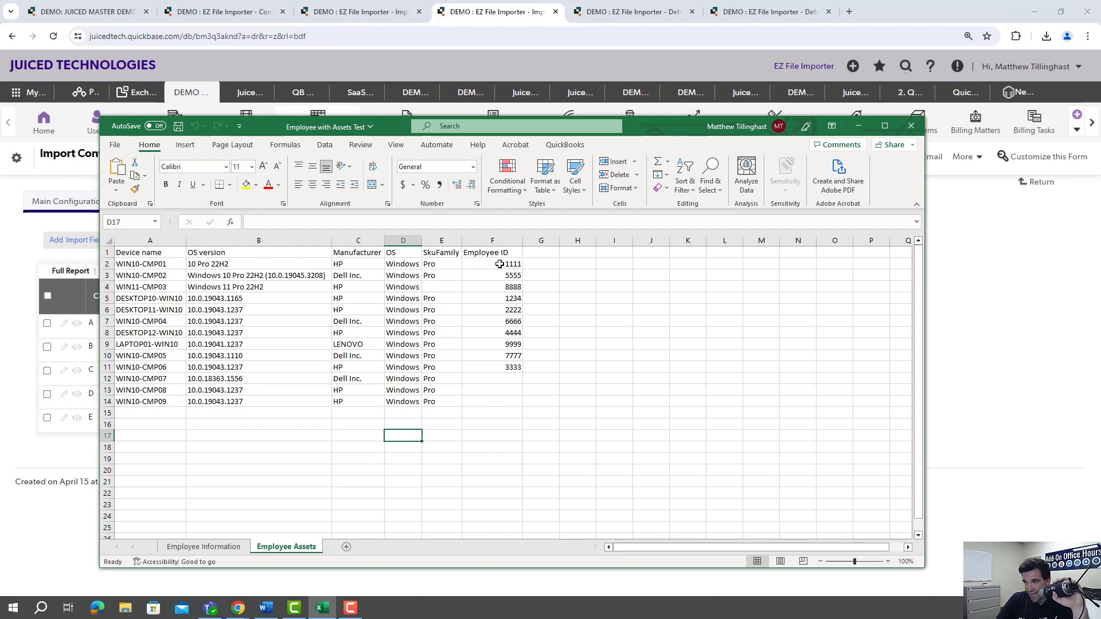
left_click(858, 125)
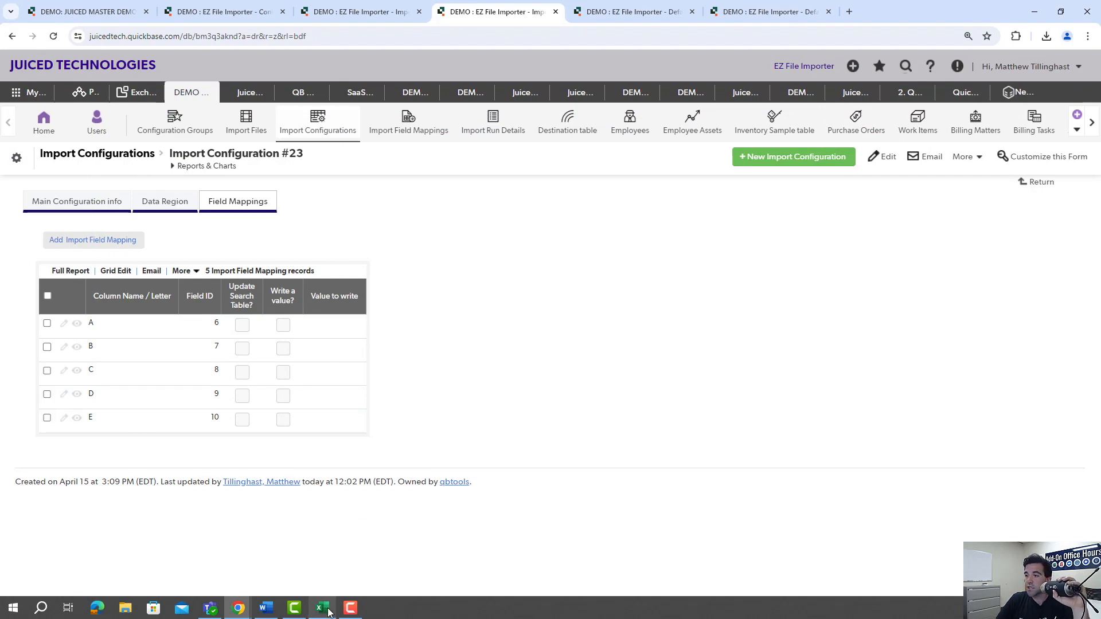
mouse_move(329, 612)
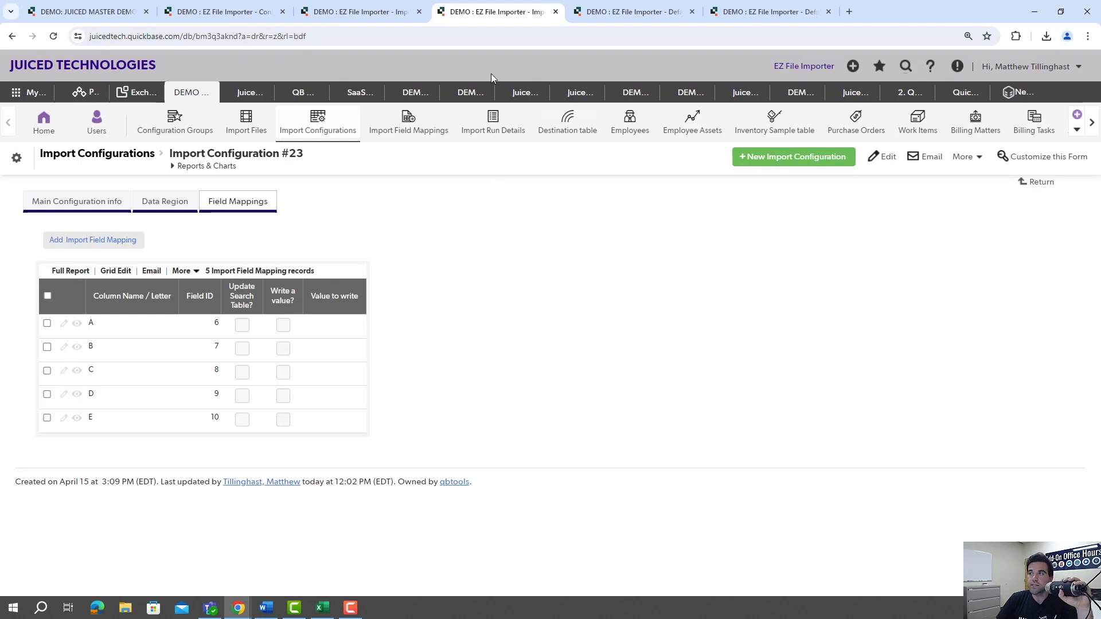
Go back to the configuration group's Add the Import File step and view the latest Employee with Assets Test.xlsx import record.
left_click(343, 17)
left_click(265, 12)
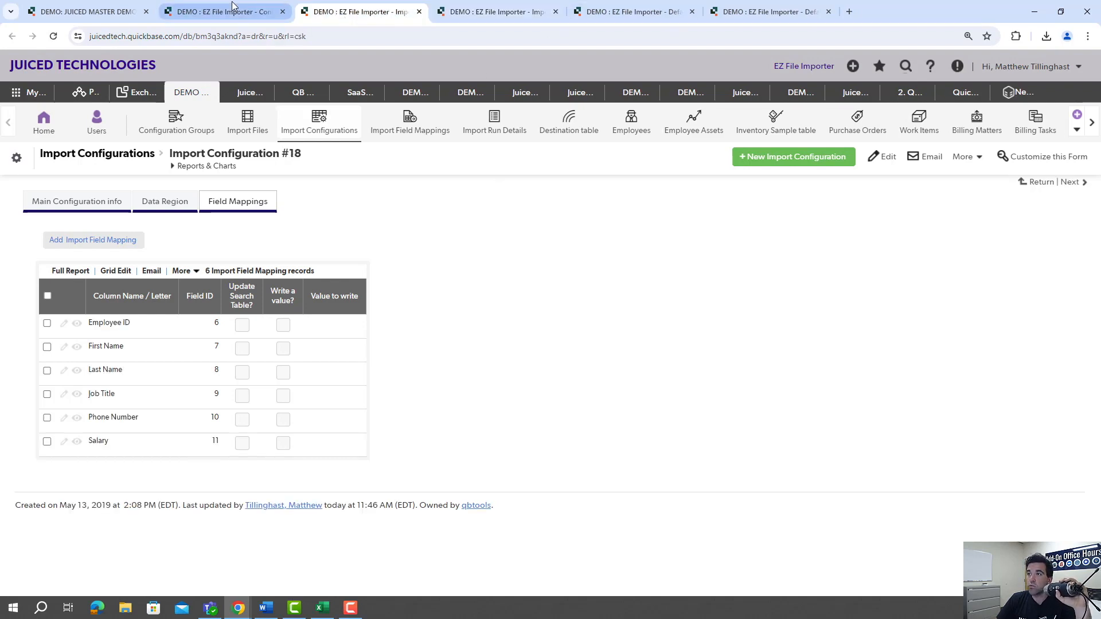
left_click(328, 271)
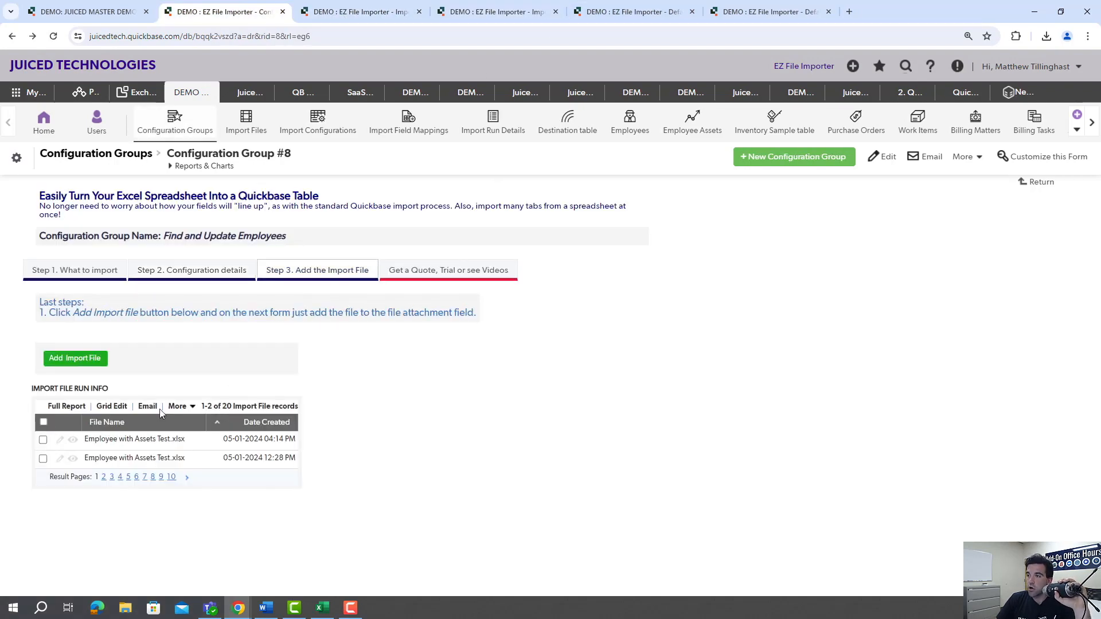
left_click(191, 451)
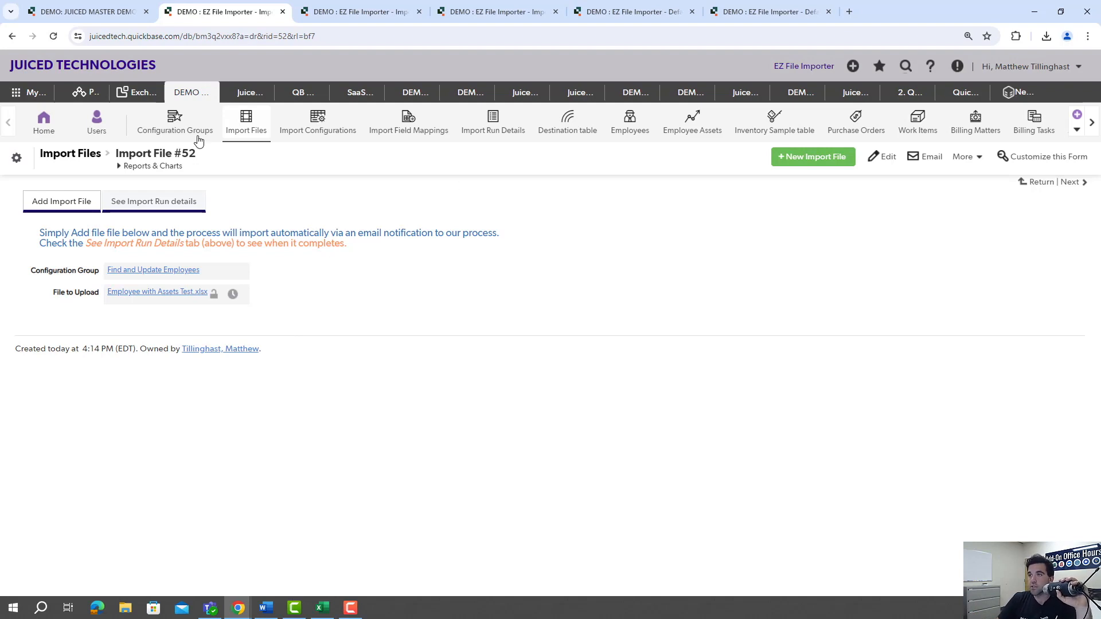
Check the Employee Assets default report and where its Import/Export option is found, and look over the Employees default report.
left_click(742, 13)
left_click(675, 125)
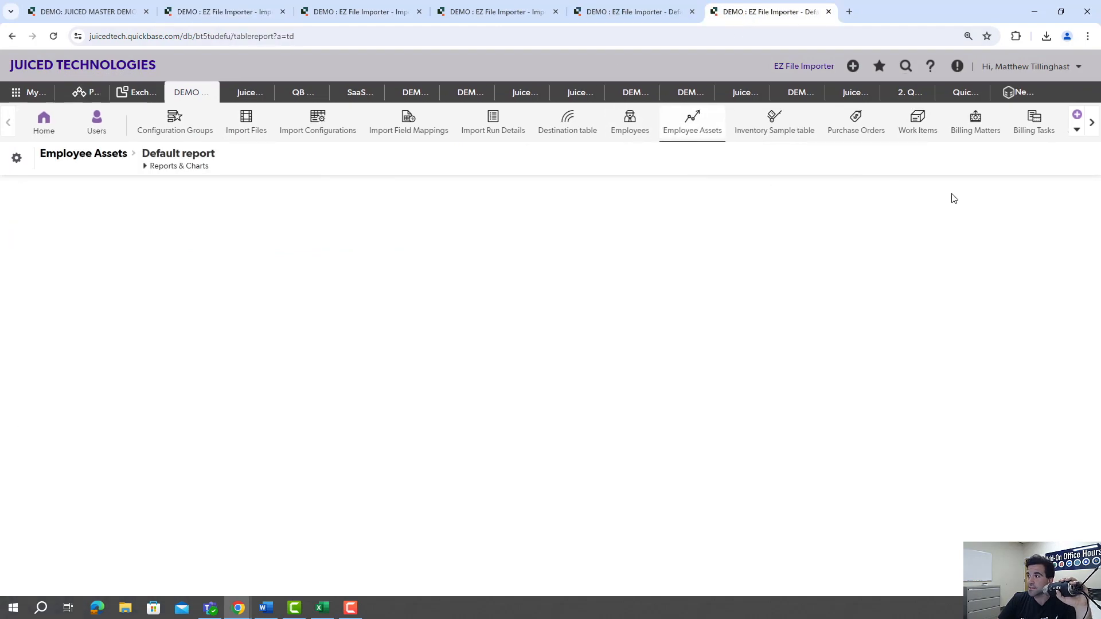
left_click(1034, 154)
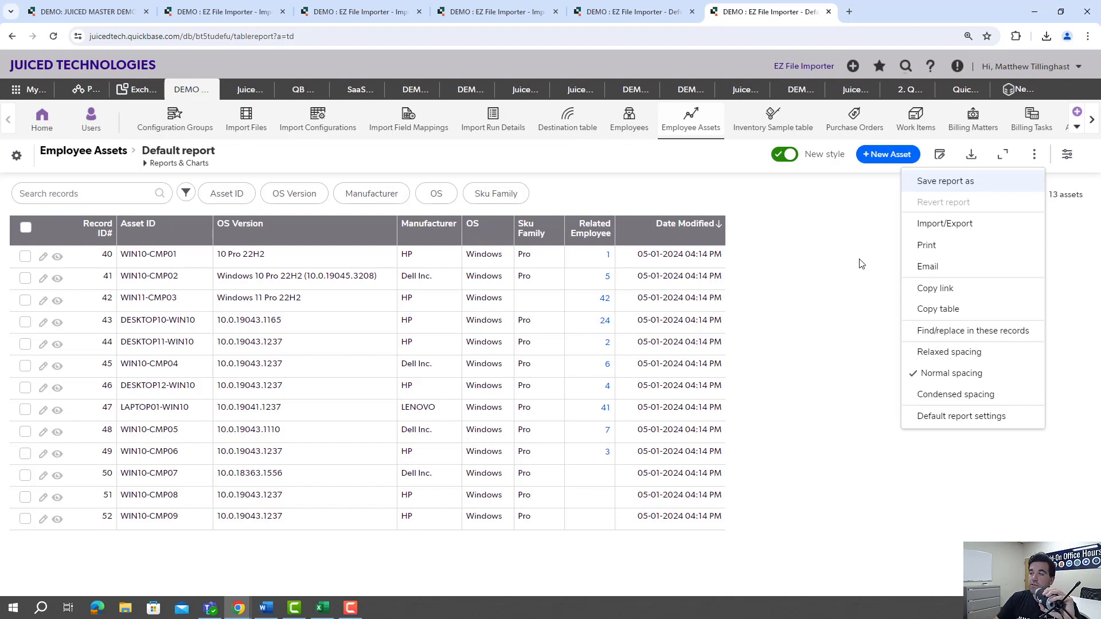
left_click(818, 225)
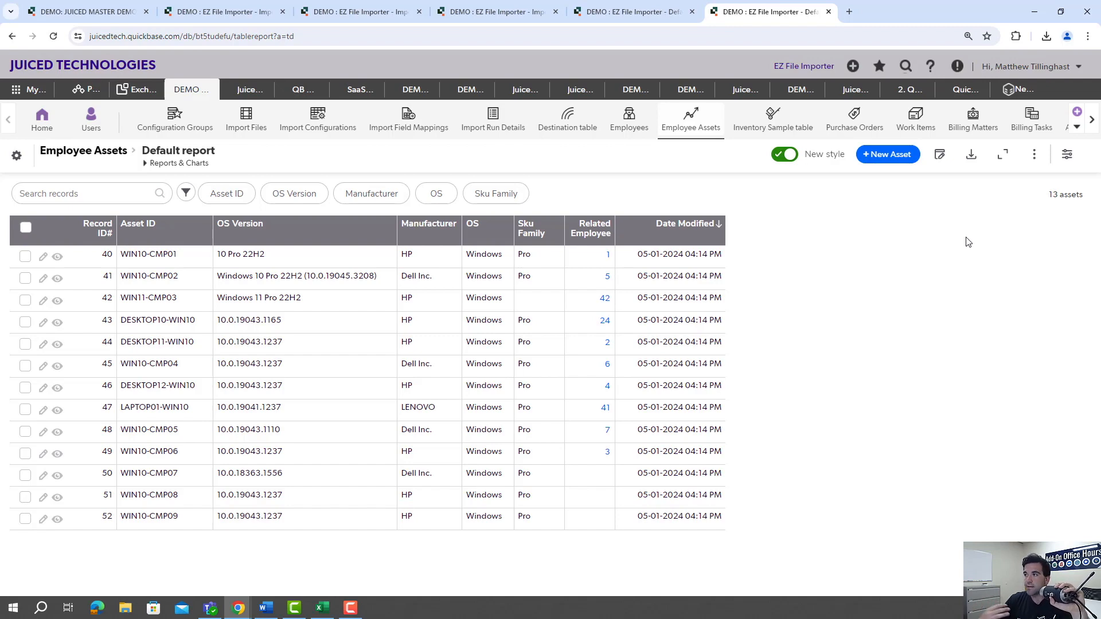
left_click(631, 12)
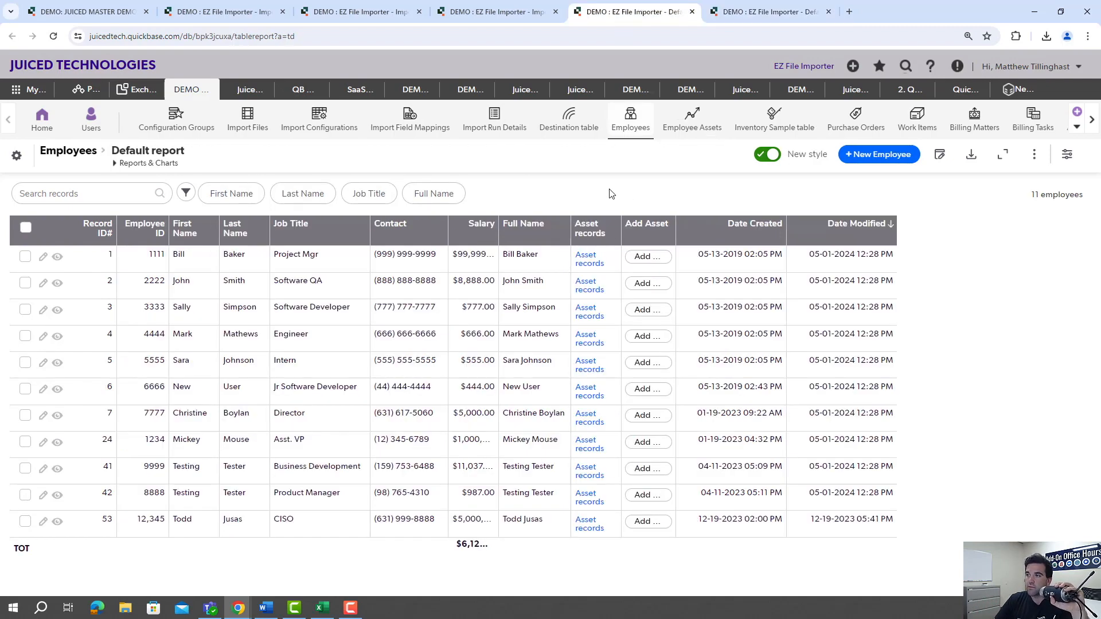
left_click(344, 11)
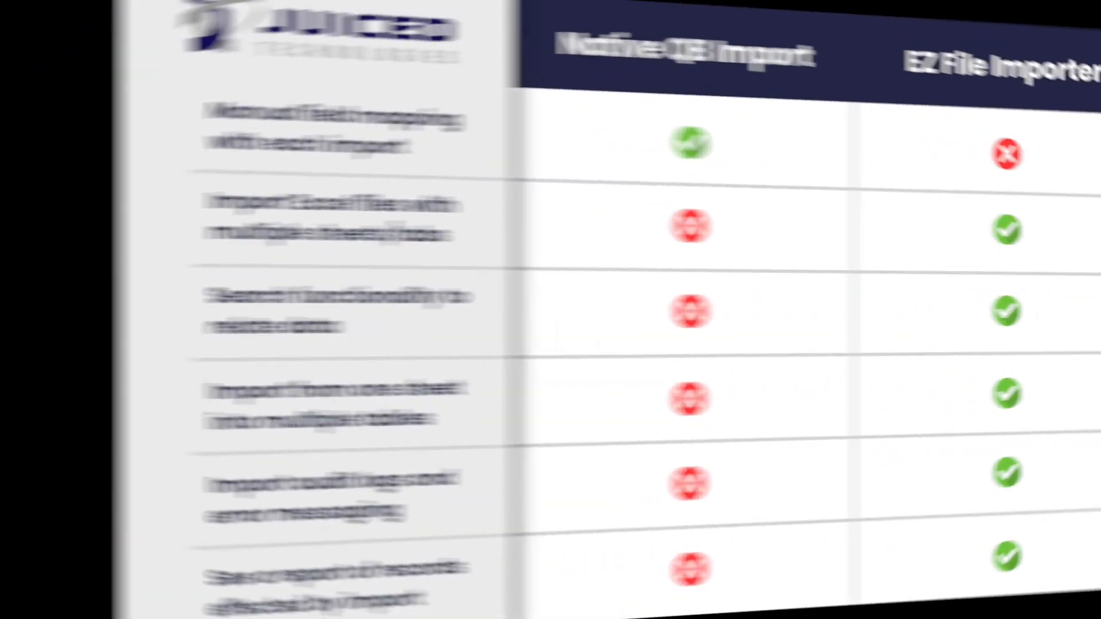